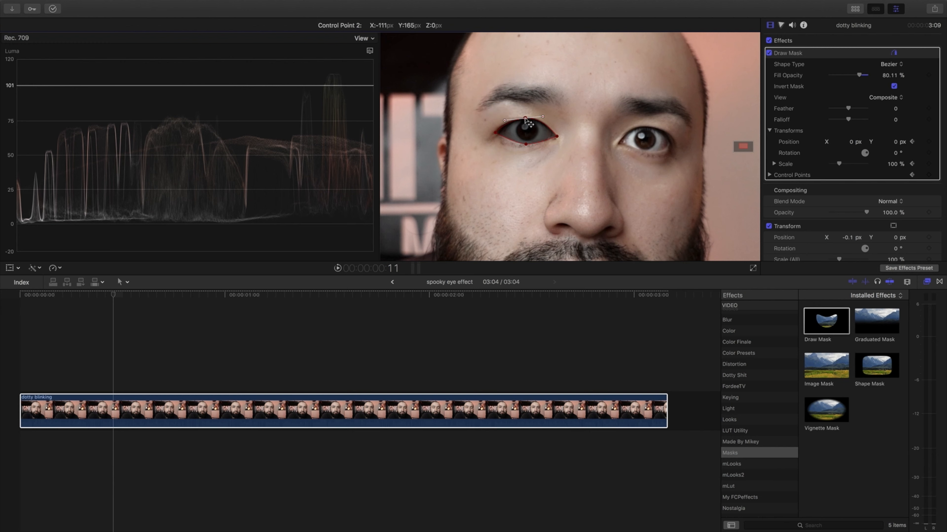
# Adjust the eye mask's control points frame by frame from frame 11 to about 2:06 so the mask follows the blinking eyelid
pyautogui.press('Right')
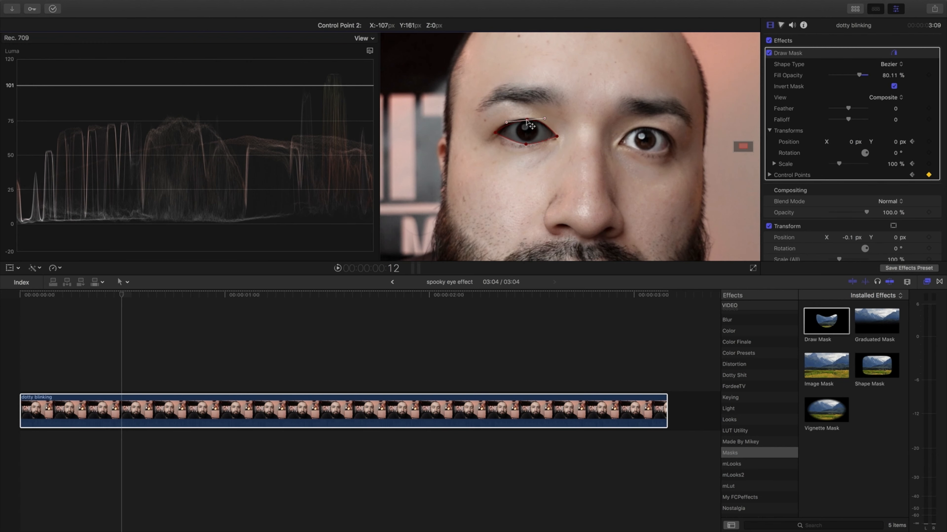
pyautogui.press('Right')
pyautogui.press('Right')
pyautogui.press('Right')
pyautogui.press('Right')
pyautogui.press('Right')
pyautogui.press('Right')
pyautogui.press('Right')
pyautogui.press('Right')
pyautogui.press('Right')
pyautogui.press('Right')
pyautogui.press('Right')
pyautogui.press('Right')
pyautogui.press('Right')
pyautogui.press('Right')
pyautogui.press('Right')
pyautogui.press('Right')
pyautogui.press('Right')
pyautogui.press('Right')
pyautogui.press('Right')
pyautogui.press('Right')
pyautogui.press('Right')
pyautogui.press('Right')
pyautogui.press('Right')
pyautogui.press('Right')
pyautogui.press('Right')
pyautogui.press('Right')
pyautogui.press('Right')
pyautogui.press('Right')
pyautogui.press('Right')
pyautogui.press('Right')
pyautogui.press('Right')
pyautogui.press('Right')
pyautogui.press('Right')
pyautogui.press('Right')
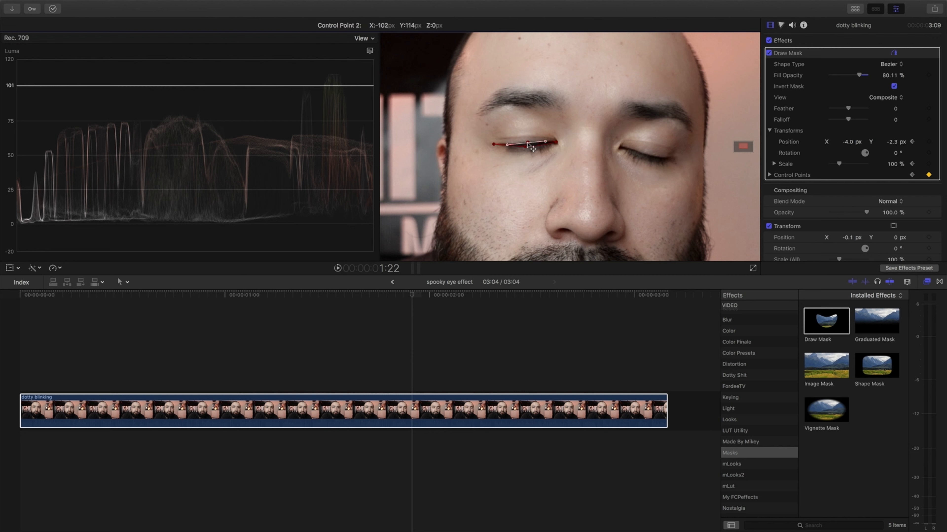
pyautogui.press('Right')
pyautogui.press('Right')
pyautogui.press('Right')
pyautogui.press('Right')
pyautogui.press('Right')
pyautogui.press('Right')
pyautogui.press('Right')
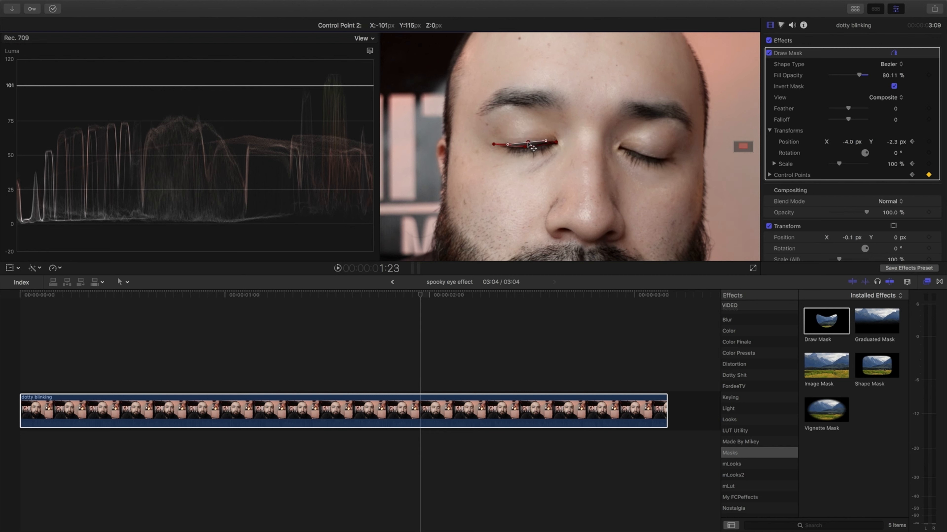
pyautogui.press('Right')
pyautogui.press('Right')
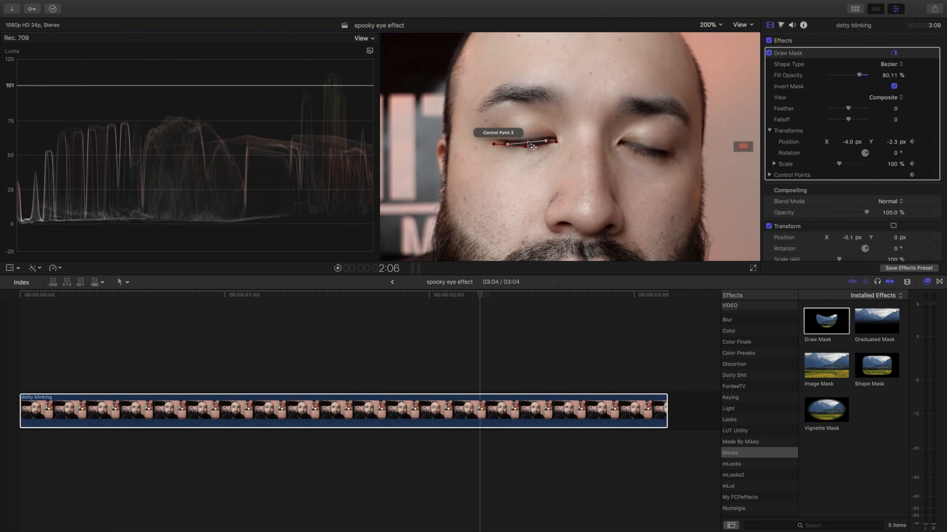
pyautogui.moveTo(528, 141)
pyautogui.mouseDown()
pyautogui.moveTo(527, 131)
pyautogui.moveTo(526, 144)
pyautogui.mouseUp()
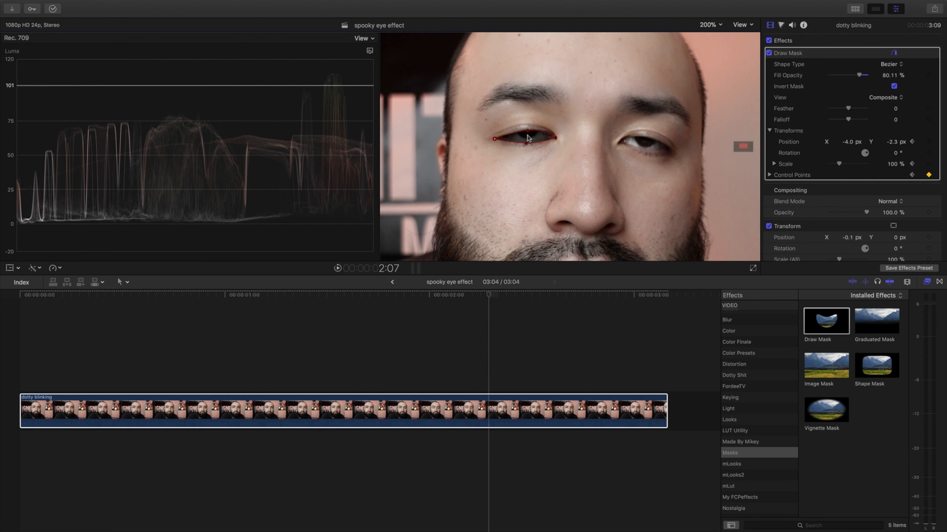
# Set the mask's Fill Opacity to 100% and play the clip to check the mask animation
pyautogui.press('space')
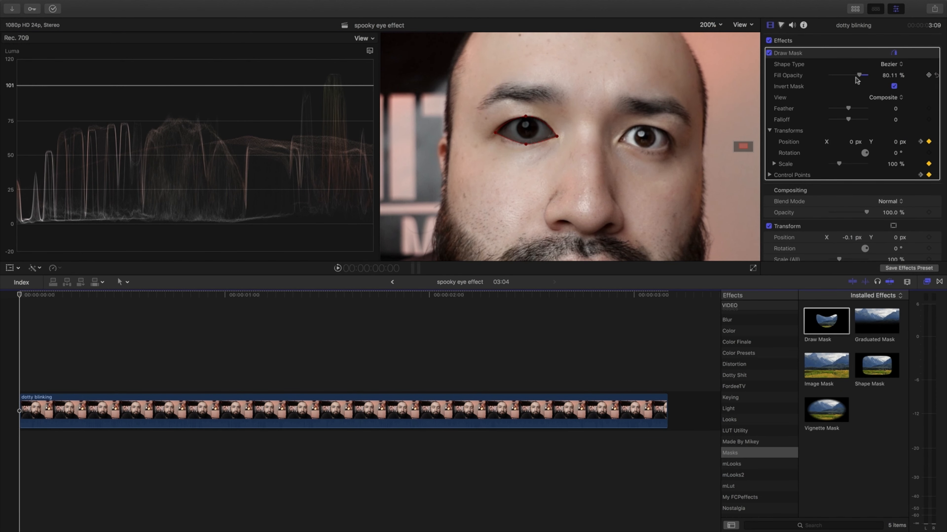
pyautogui.moveTo(858, 76); pyautogui.dragTo(866, 75)
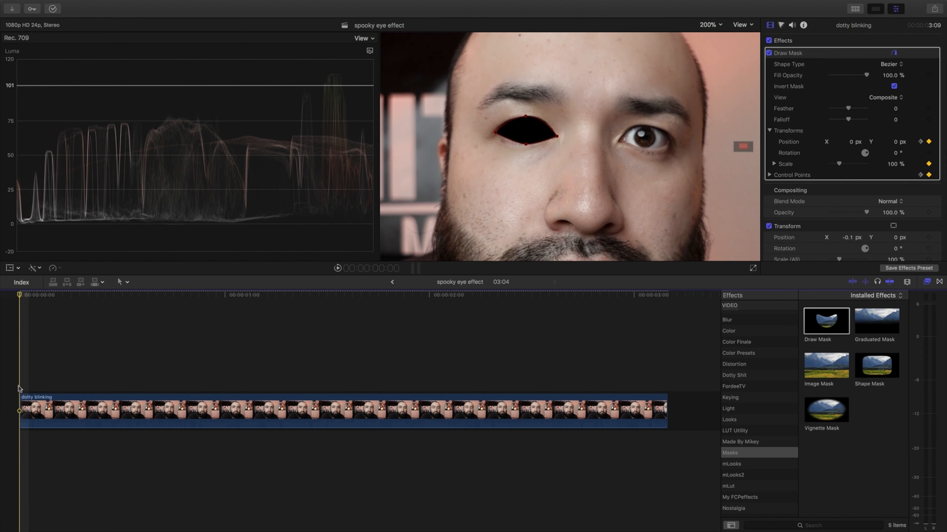
pyautogui.press('space')
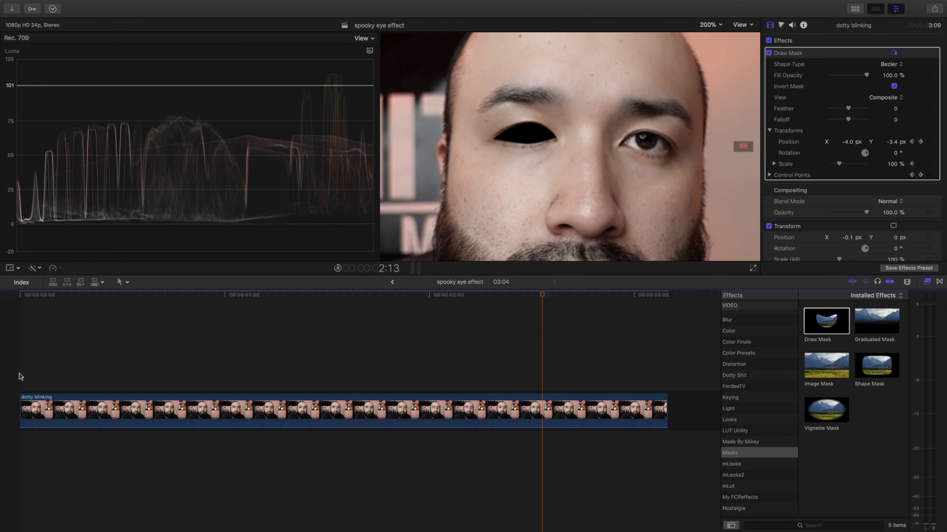
pyautogui.click(19, 373)
# Feather the dotty blinking clip's mask to 28.0 and compare the eye with the Draw Mask effect off and on
pyautogui.click(34, 404)
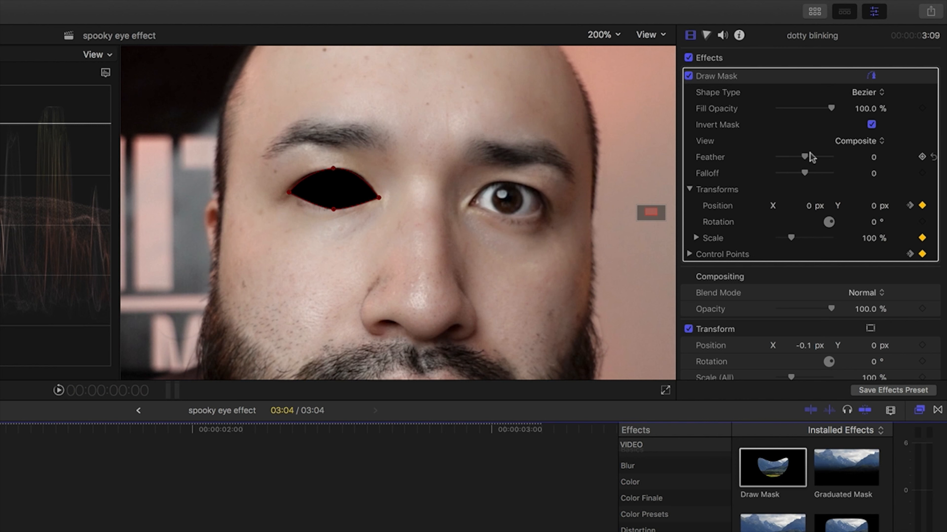
pyautogui.moveTo(805, 156)
pyautogui.mouseDown()
pyautogui.moveTo(837, 155)
pyautogui.moveTo(813, 160)
pyautogui.mouseUp()
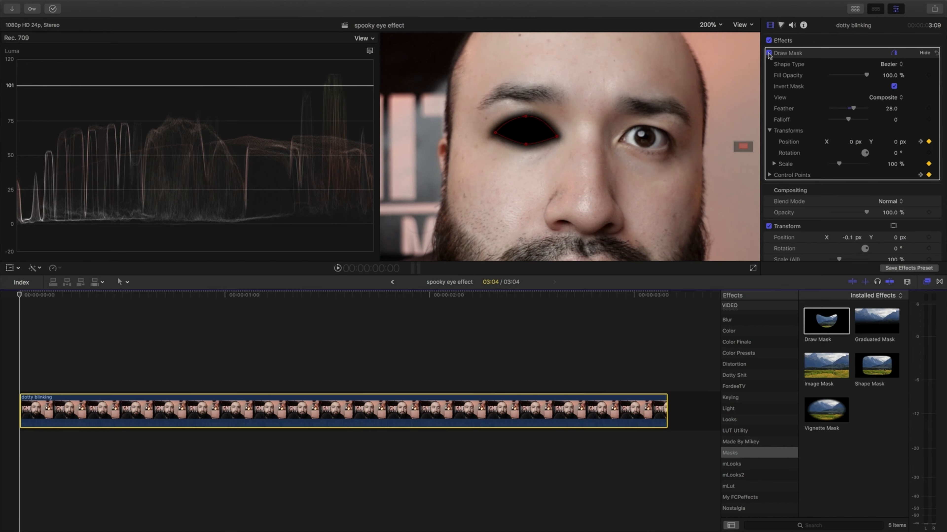
pyautogui.click(688, 77)
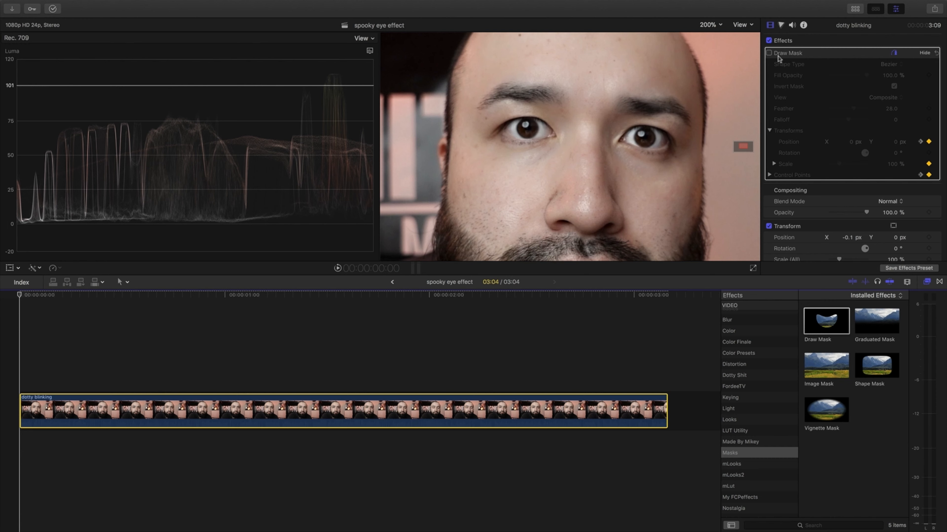
pyautogui.click(768, 53)
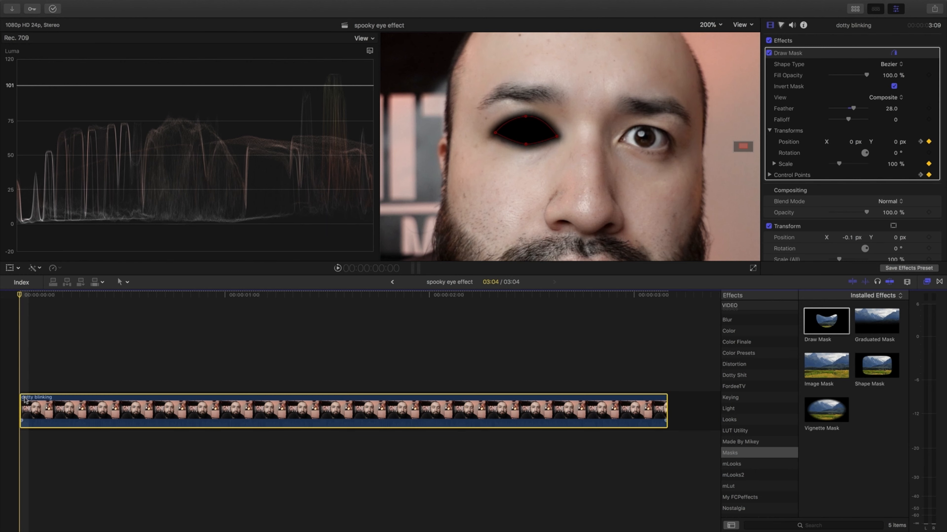
# Duplicate the dotty blinking clip, rename the copy "eye sparkle" and place it beneath the original clip
pyautogui.moveTo(21, 398); pyautogui.dragTo(26, 380)
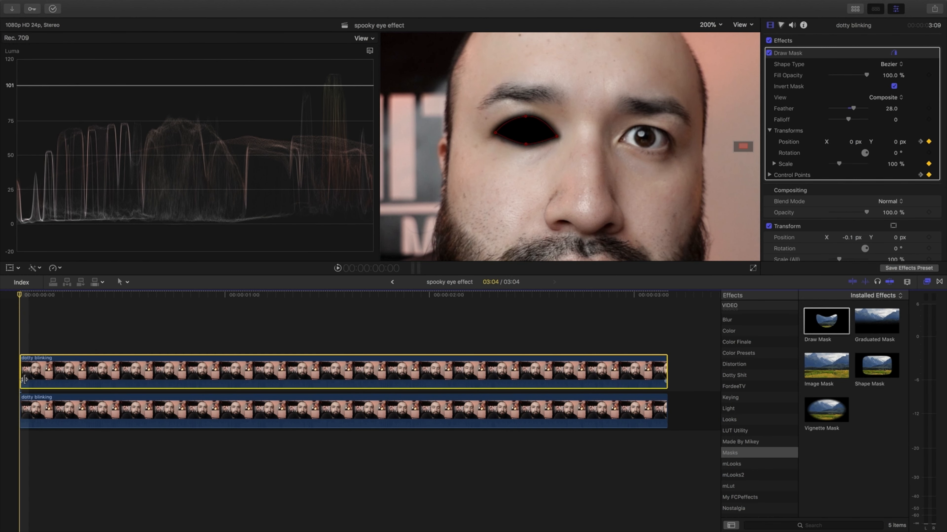
pyautogui.click(48, 360)
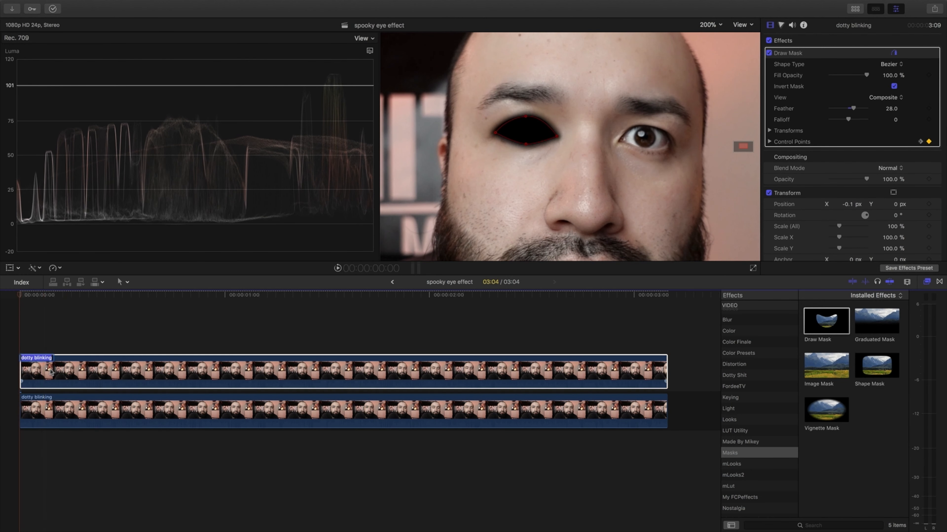
pyautogui.write('eye sparkle')
pyautogui.press('Return')
pyautogui.moveTo(39, 369); pyautogui.dragTo(39, 444)
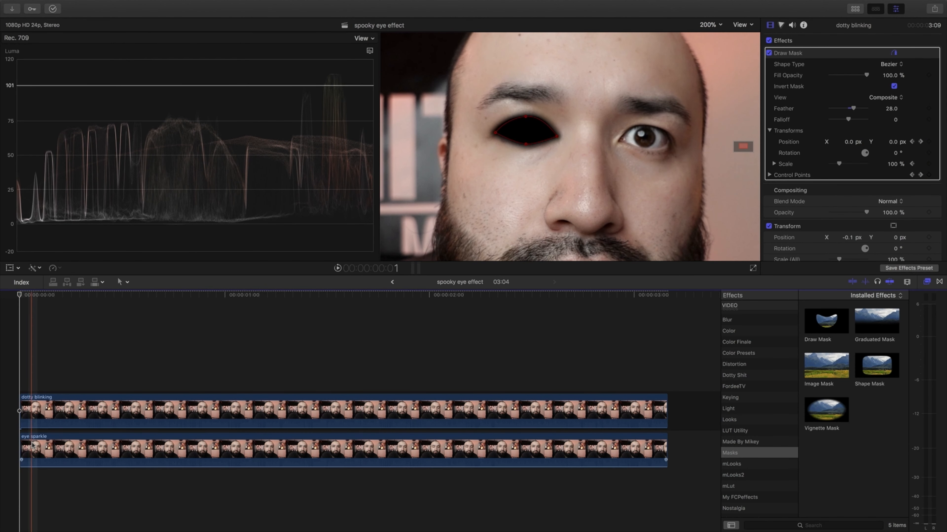
# Lower the Fill Opacity of the dotty blinking clip's mask to 67.84%
pyautogui.click(29, 447)
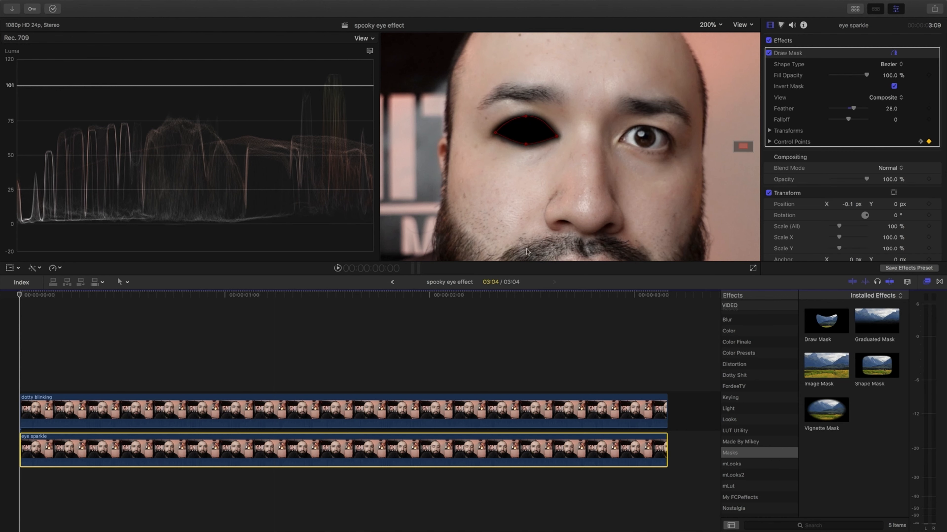
pyautogui.click(31, 419)
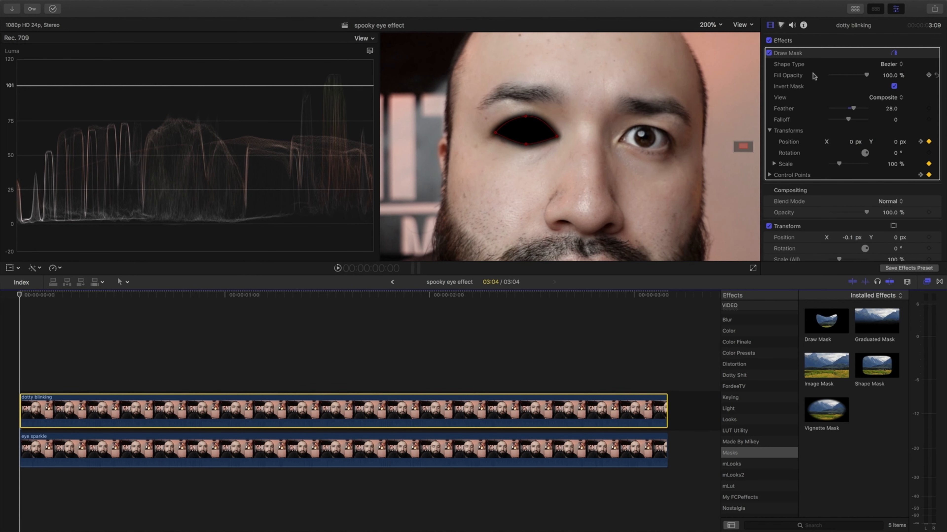
pyautogui.moveTo(867, 74); pyautogui.dragTo(855, 80)
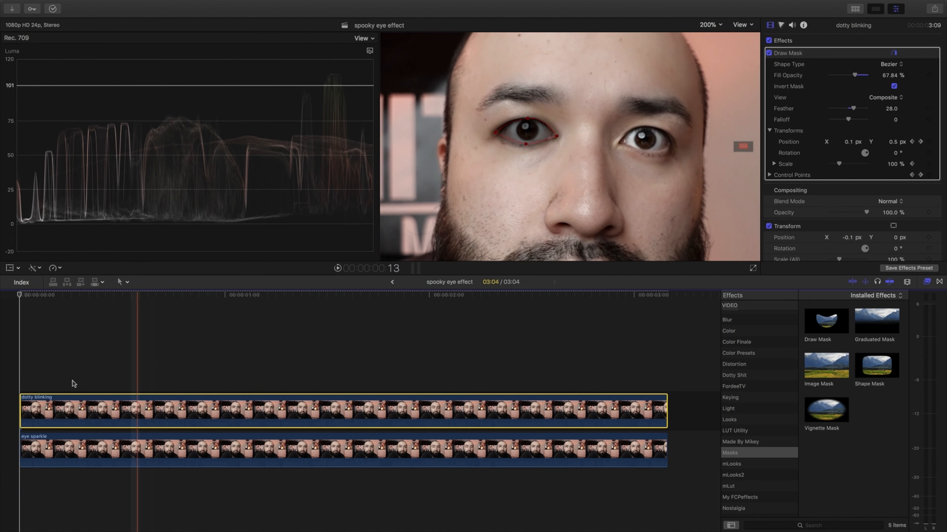
# Freeze the eye sparkle clip on its first frame with a Hold and extend the hold to the end of the dotty blinking clip
pyautogui.click(24, 448)
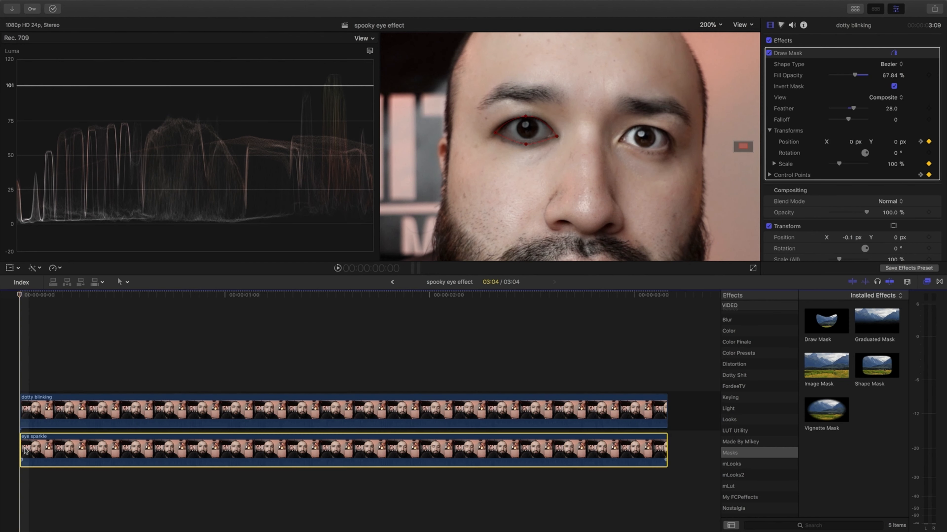
pyautogui.click(20, 377)
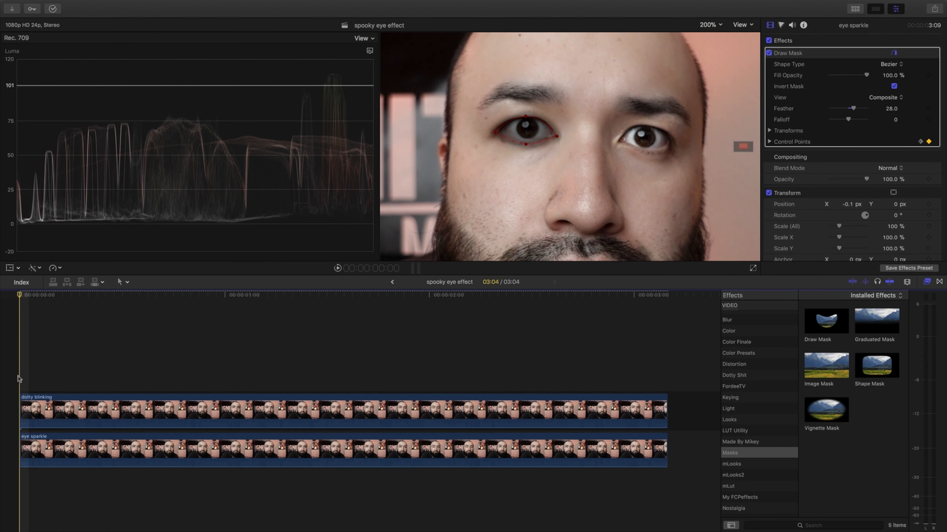
pyautogui.click(32, 444)
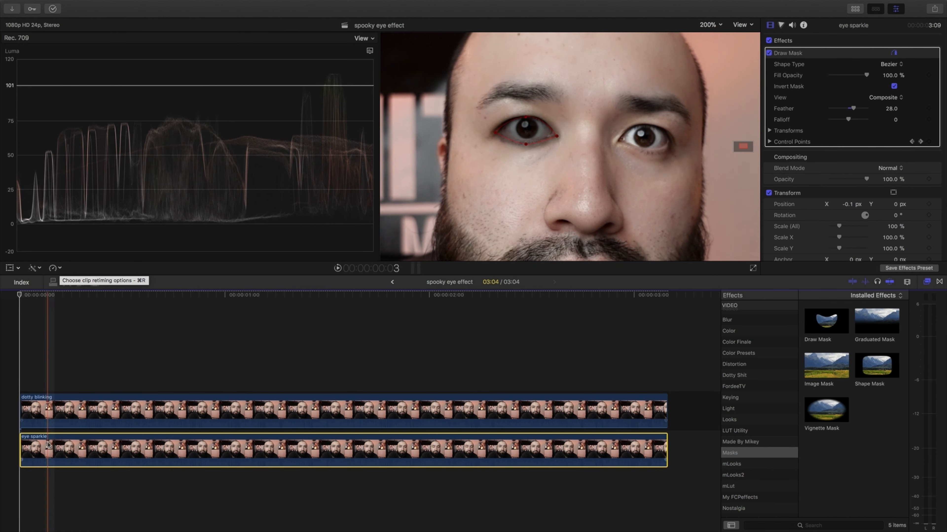
pyautogui.press('space')
pyautogui.moveTo(176, 304); pyautogui.dragTo(40, 309)
pyautogui.press('Home')
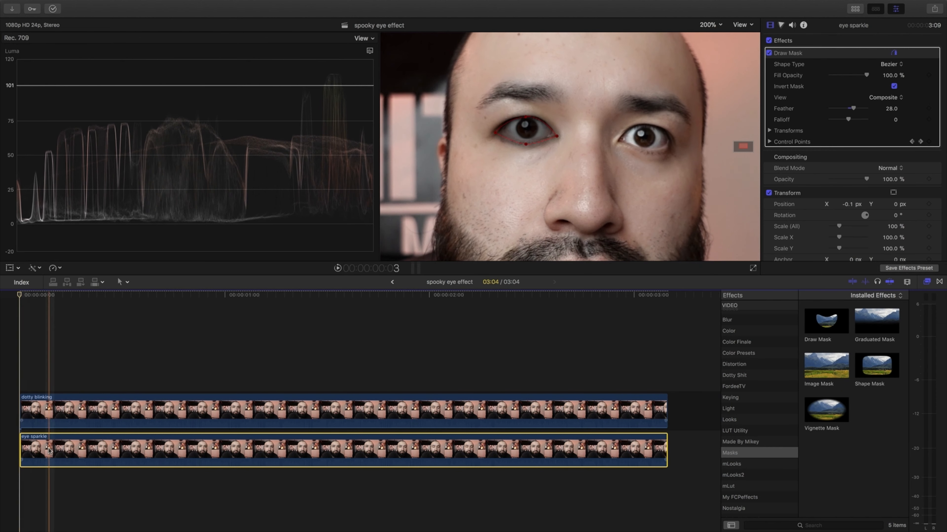
pyautogui.click(59, 268)
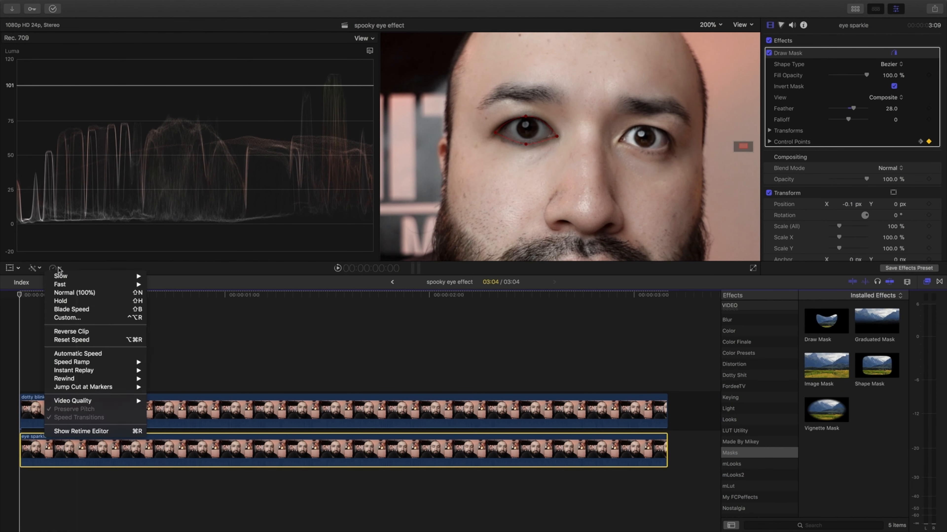
pyautogui.click(60, 301)
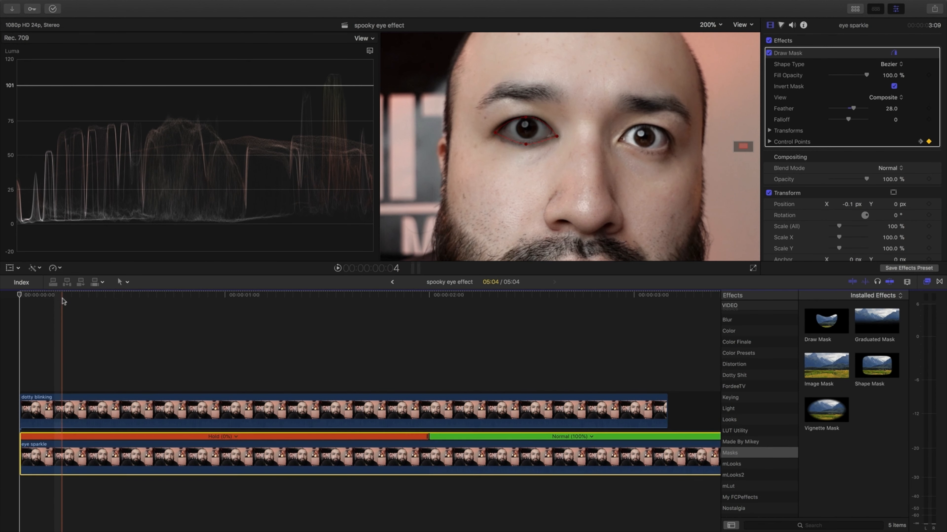
pyautogui.moveTo(428, 439); pyautogui.dragTo(667, 440)
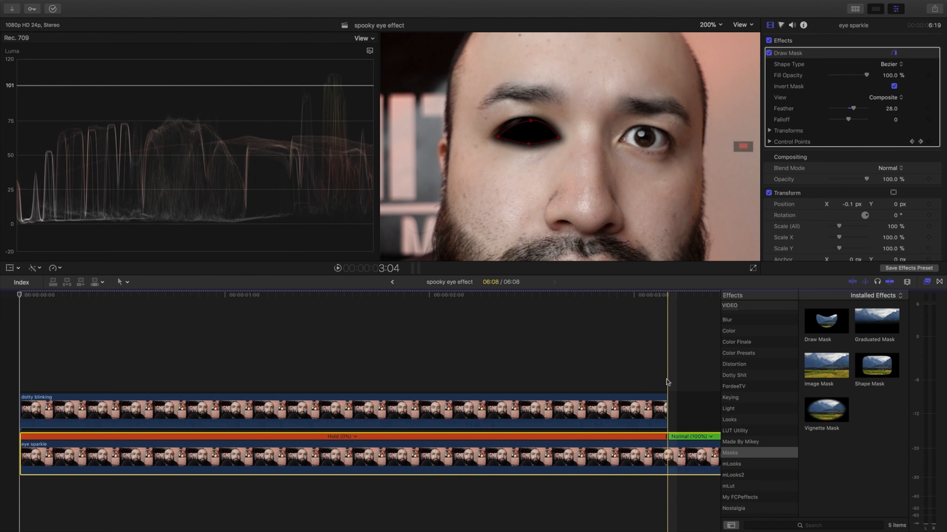
# Cut the eye sparkle clip at 3:04, where the dotty blinking clip ends, and delete the excess part
pyautogui.hscroll(3, 666, 378)
pyautogui.click(607, 388)
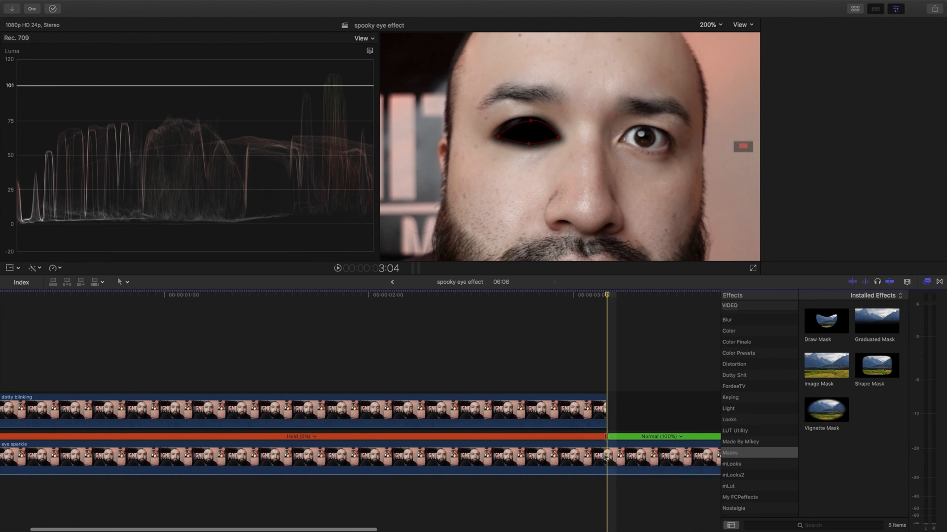
pyautogui.press('b')
pyautogui.click(607, 457)
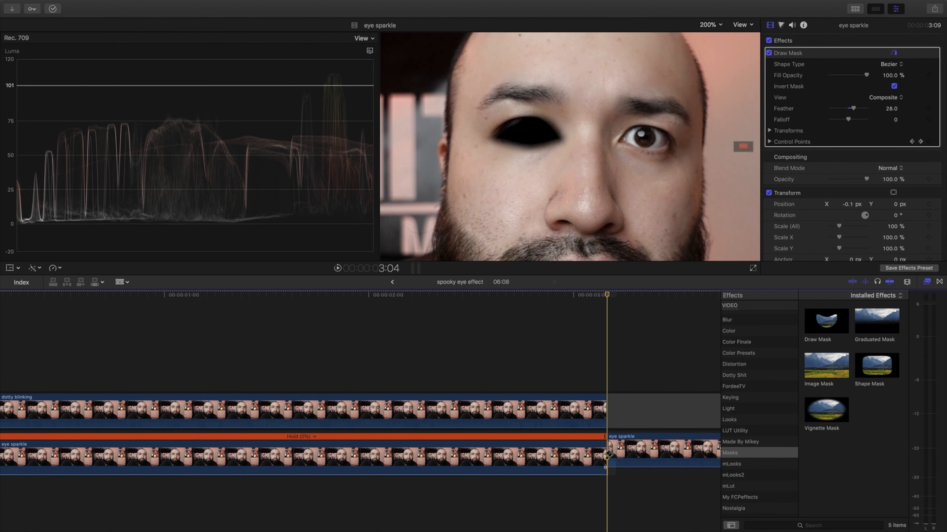
pyautogui.press('a')
pyautogui.click(654, 468)
pyautogui.press('Delete')
pyautogui.hotkey('shift', 'z')
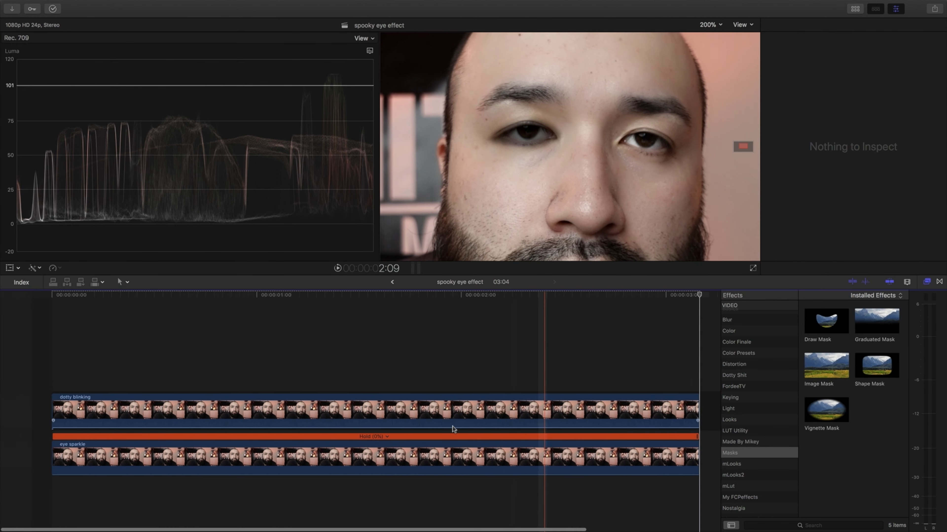
# Turn off Invert Mask for the eye sparkle clip's Draw Mask at the first frame
pyautogui.click(453, 429)
pyautogui.press('Home')
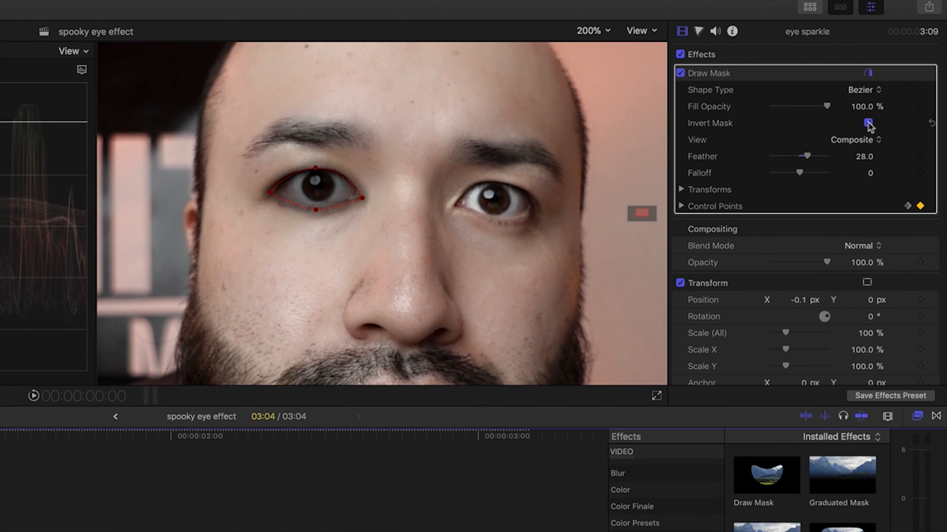
pyautogui.click(867, 123)
pyautogui.scroll(-1, 866, 123)
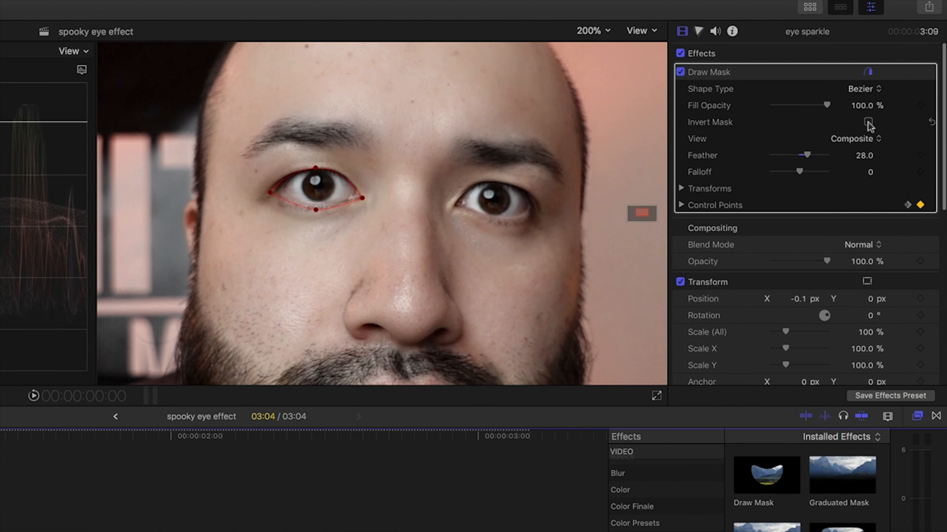
# Try to shrink the eye-shaped mask onto the iris by moving its control points, and undo the changes
pyautogui.moveTo(270, 193); pyautogui.dragTo(308, 184)
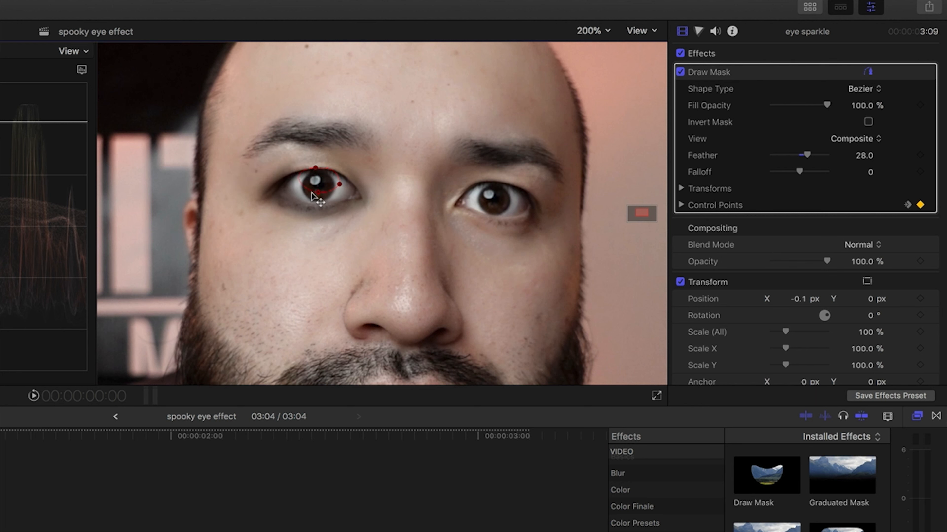
pyautogui.press('super+z')
pyautogui.press('super+z')
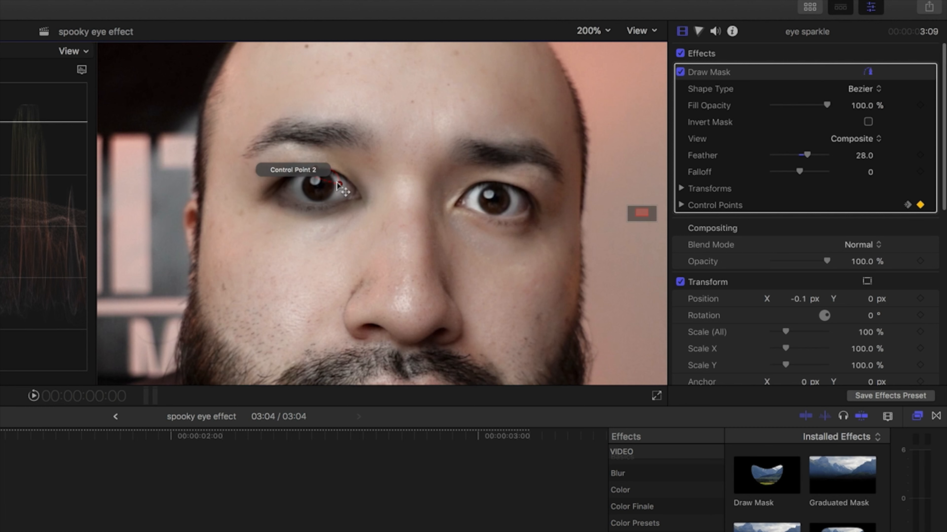
pyautogui.click(316, 169)
pyautogui.press('super+z')
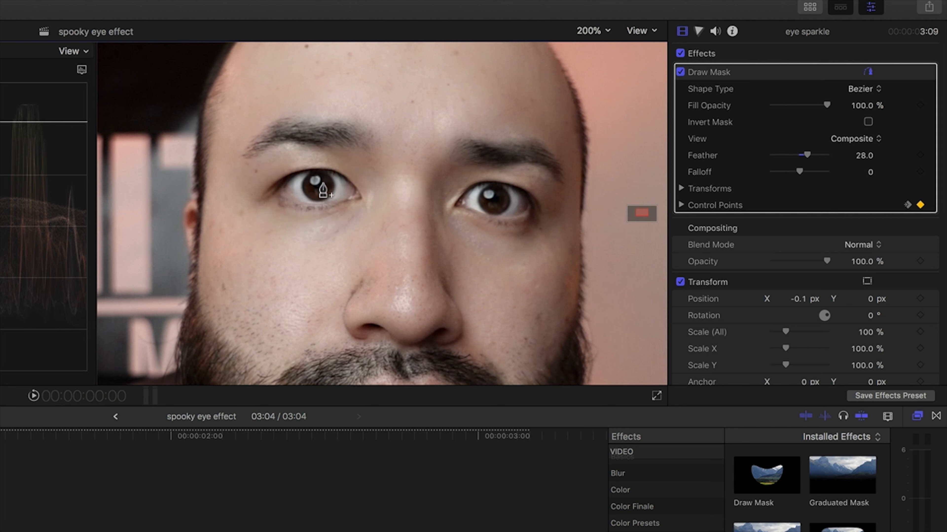
# Draw a small closed mask around the light reflection in the darkened eye, set its Feather to 0 and refine its outline
pyautogui.click(311, 176)
pyautogui.click(308, 181)
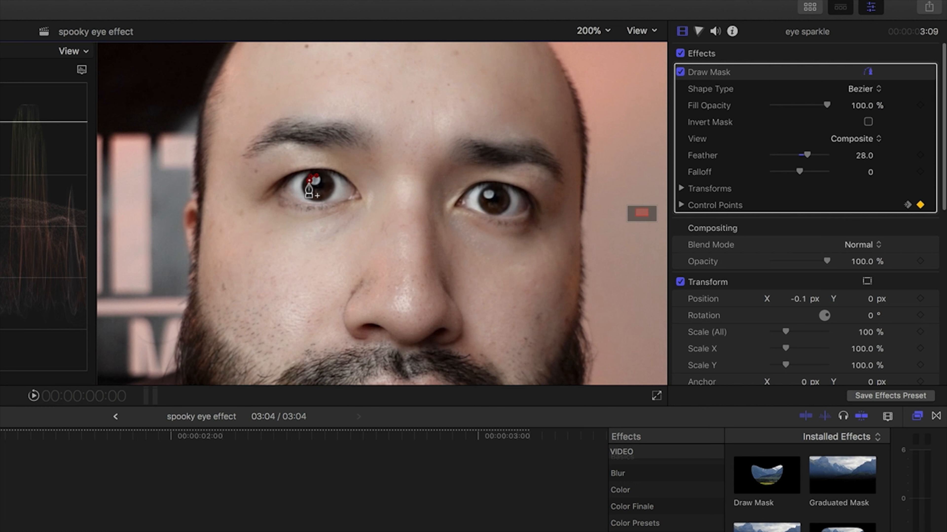
pyautogui.click(310, 185)
pyautogui.click(316, 186)
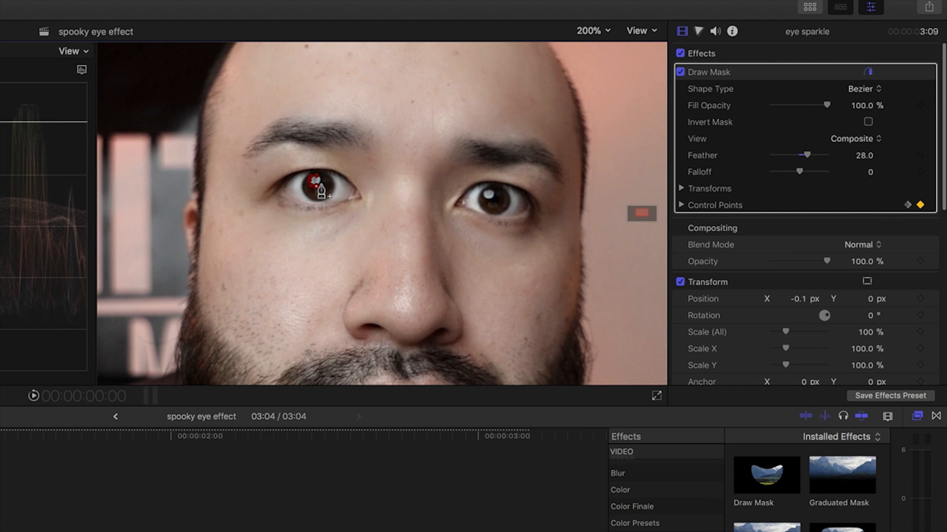
pyautogui.click(317, 176)
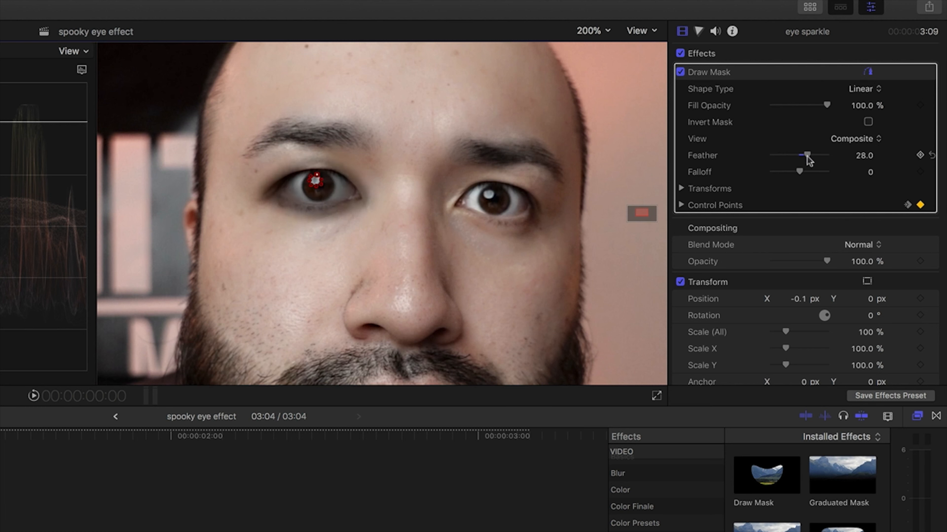
pyautogui.moveTo(806, 156); pyautogui.dragTo(799, 161)
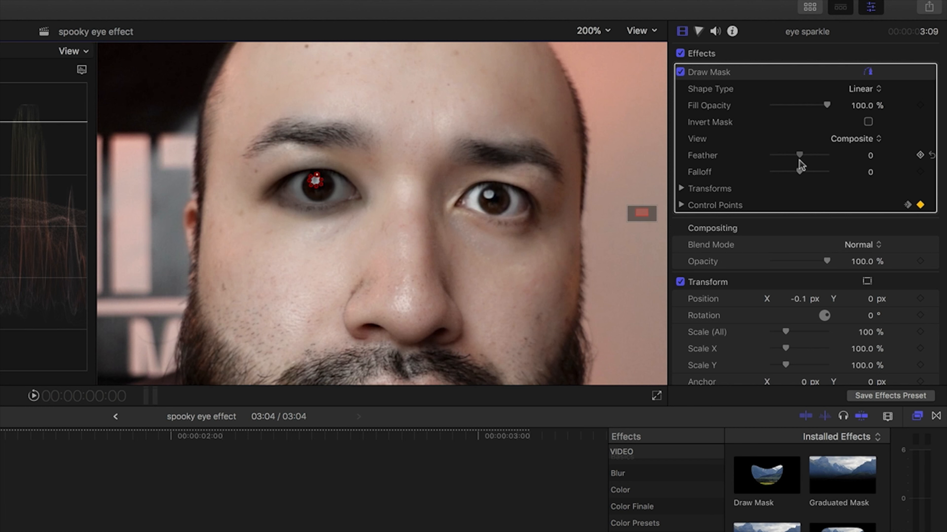
pyautogui.moveTo(318, 175); pyautogui.dragTo(323, 181)
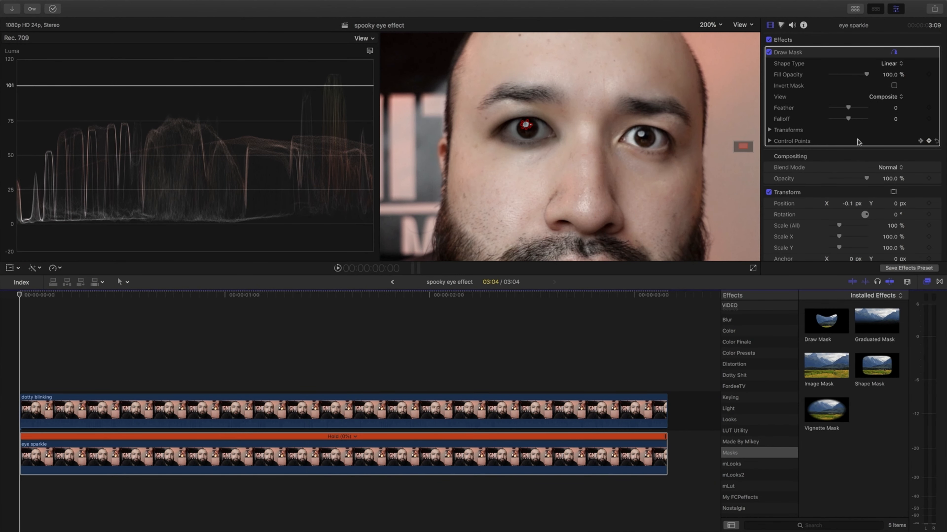
# Select the eye sparkle clip and show its Transform controls in the viewer at the first frame
pyautogui.scroll(-2, 828, 157)
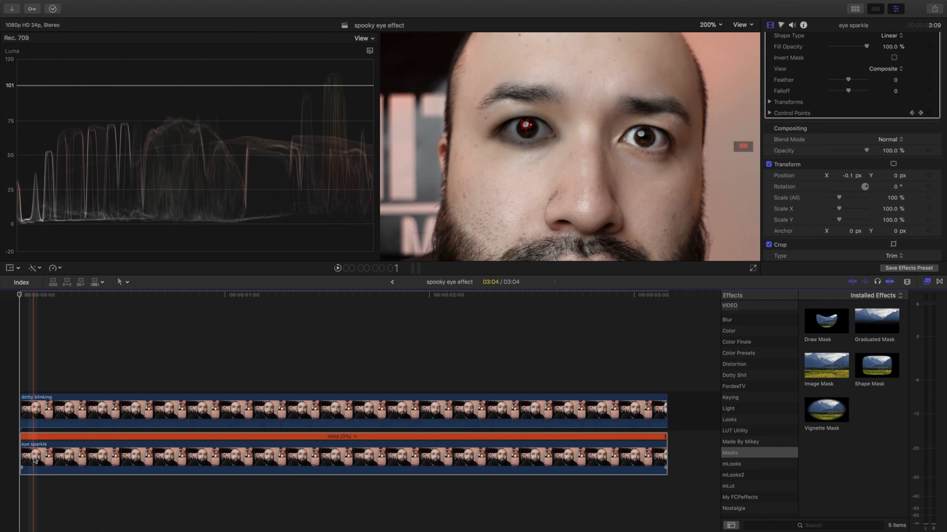
pyautogui.click(40, 338)
pyautogui.click(37, 457)
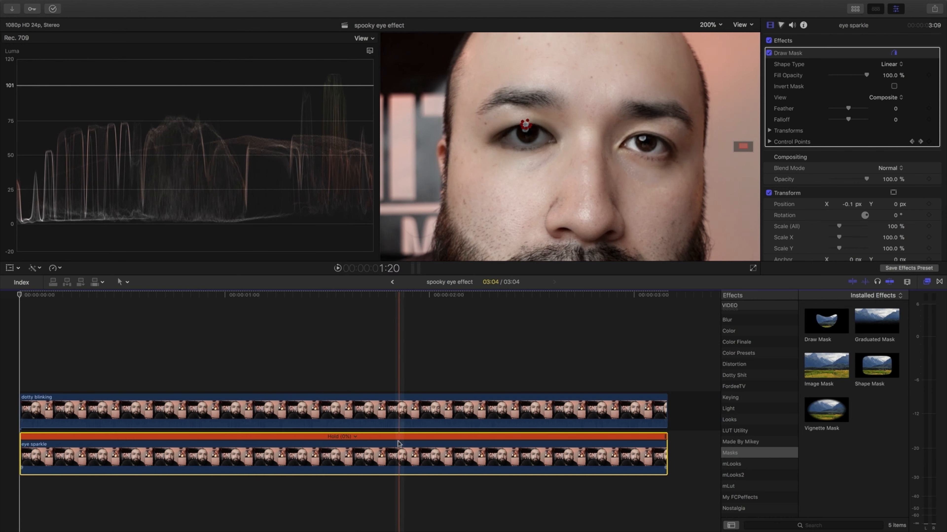
pyautogui.scroll(-2, 876, 189)
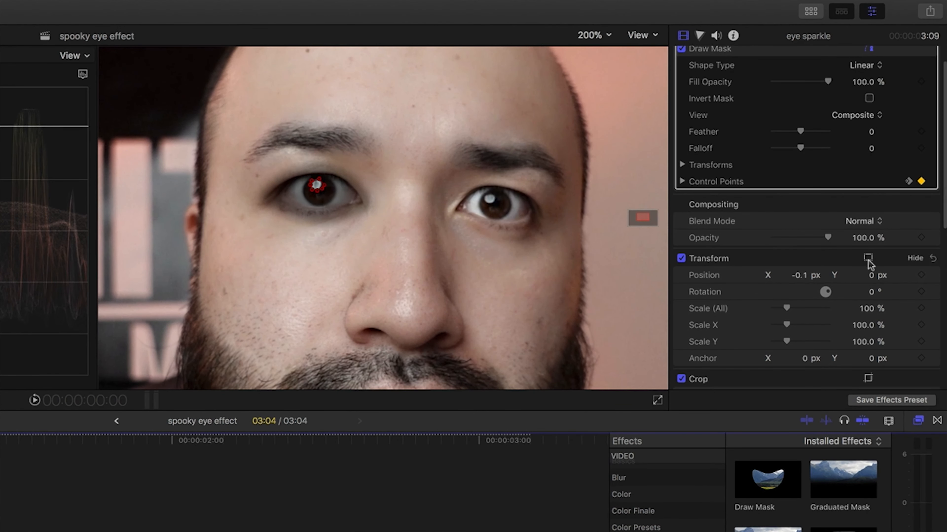
pyautogui.click(868, 258)
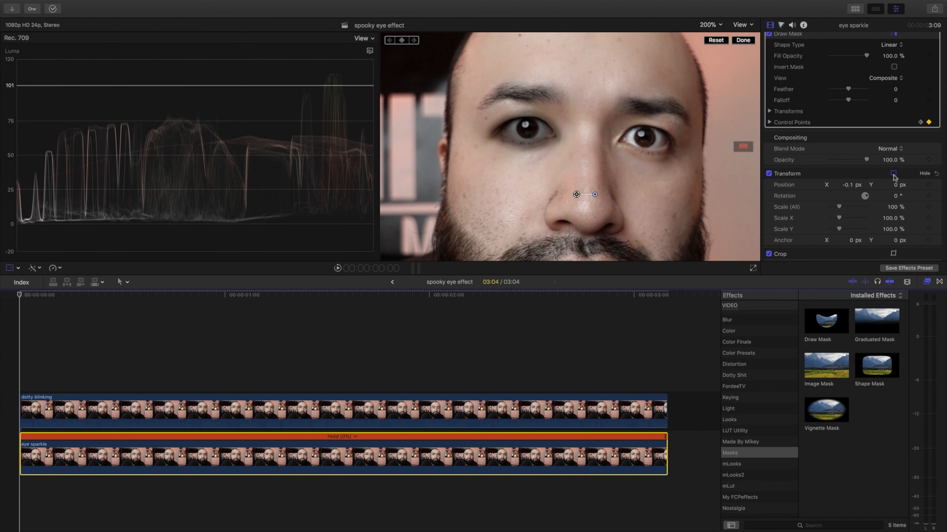
# Advance to frame 10 and shift the eye sparkle clip slightly downward to follow the eye's movement
pyautogui.press('Right')
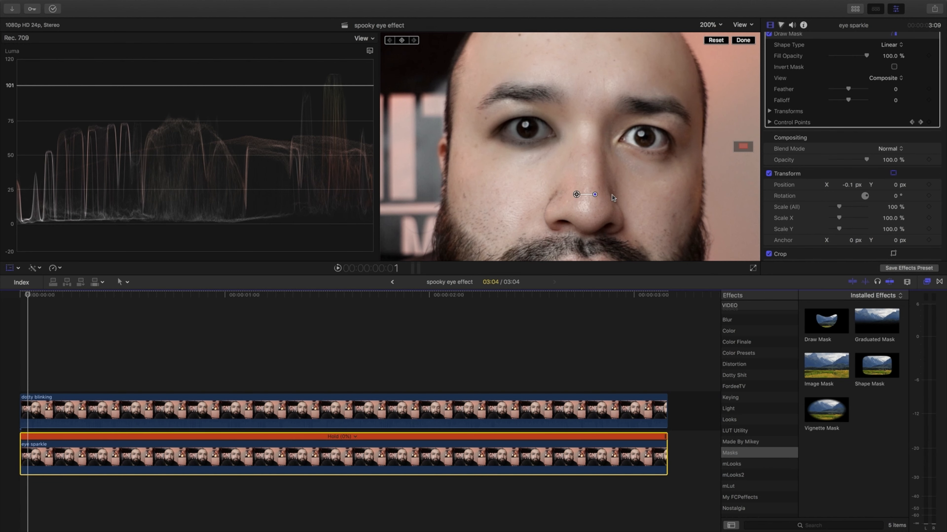
pyautogui.press('Right')
pyautogui.press('Right')
pyautogui.press('Right')
pyautogui.press('Right')
pyautogui.press('Right')
pyautogui.press('Right')
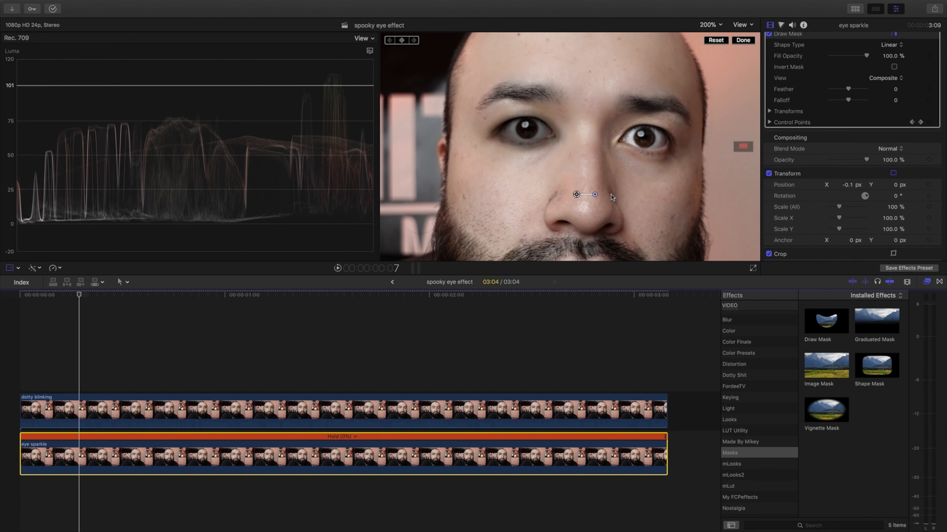
pyautogui.press('Right')
pyautogui.press('Right')
pyautogui.press('Right')
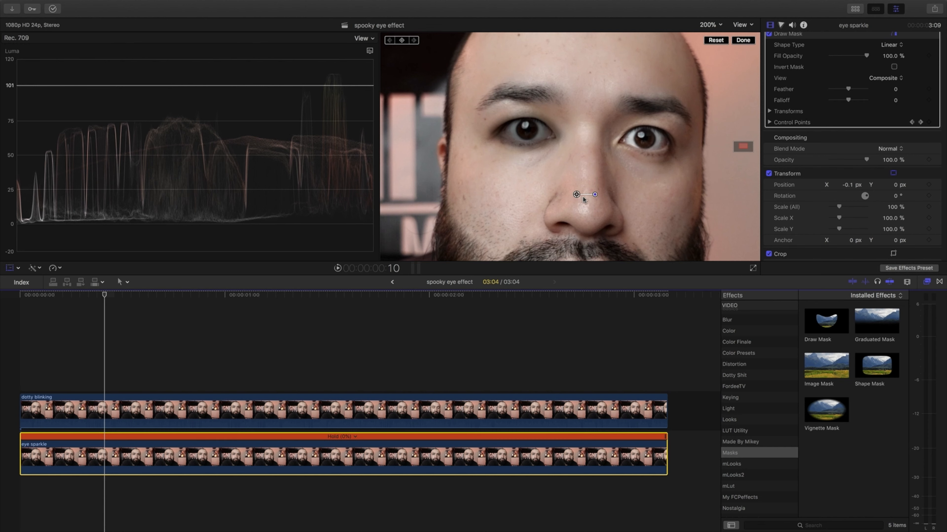
pyautogui.moveTo(576, 194); pyautogui.dragTo(571, 205)
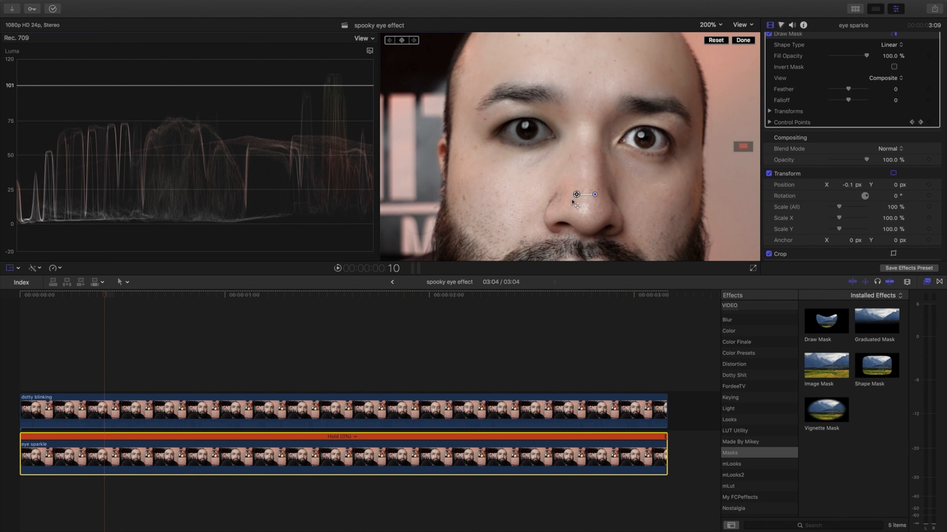
# Continue frame by frame to about frame 15, moving the eye sparkle clip to about X -1.6 px, Y -5.2 px
pyautogui.press('Right')
pyautogui.press('Right')
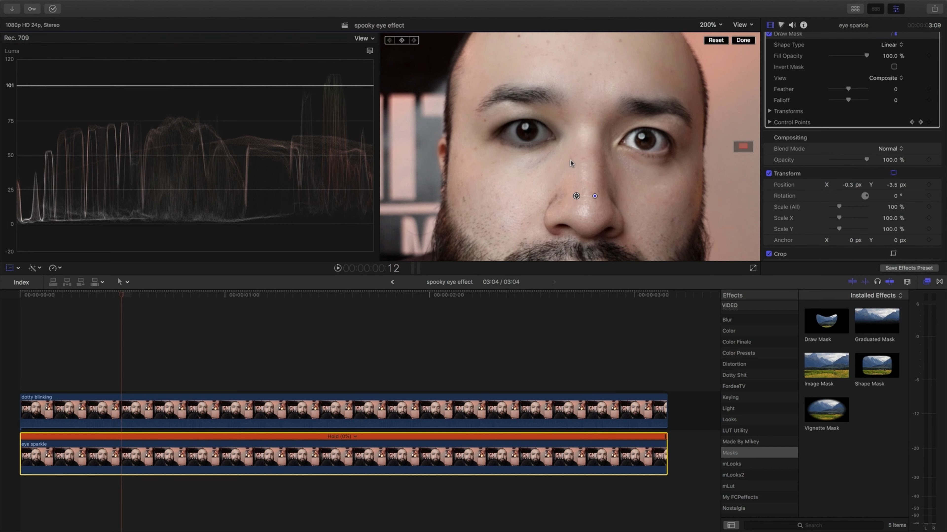
pyautogui.press('Right')
pyautogui.press('Right')
pyautogui.press('Right')
pyautogui.press('Right')
pyautogui.press('Right')
pyautogui.press('Right')
pyautogui.press('Right')
pyautogui.press('Right')
pyautogui.press('Right')
pyautogui.press('Right')
pyautogui.press('Right')
pyautogui.press('Right')
pyautogui.press('Right')
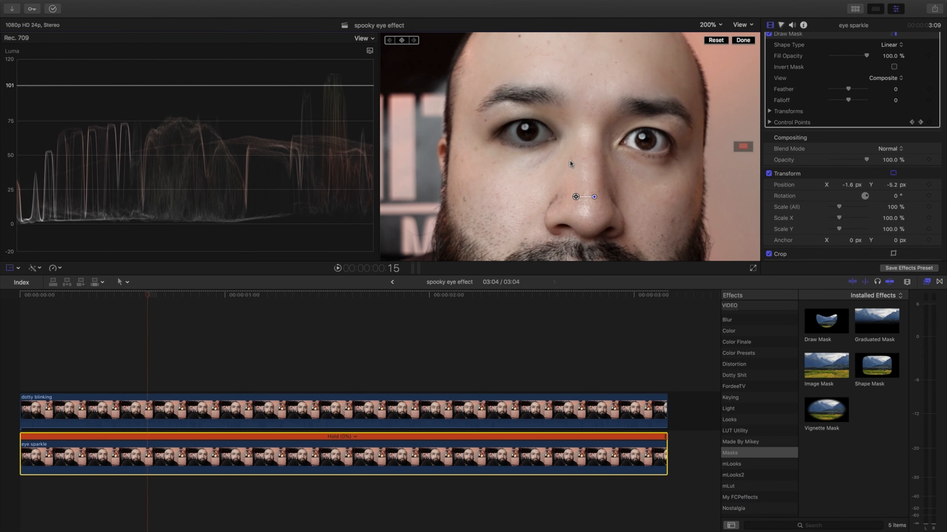
# Keep repositioning the eye sparkle clip frame by frame up to 1:22, reaching about X -28.5 px, Y 20.0 px
pyautogui.moveTo(570, 160)
pyautogui.mouseDown()
pyautogui.moveTo(576, 151)
pyautogui.moveTo(543, 160)
pyautogui.moveTo(564, 155)
pyautogui.mouseUp()
pyautogui.press('Right')
pyautogui.press('Right')
pyautogui.press('Right')
pyautogui.press('Right')
pyautogui.press('Right')
pyautogui.press('Right')
pyautogui.press('Right')
pyautogui.press('Right')
pyautogui.press('Right')
pyautogui.press('Right')
pyautogui.press('Right')
pyautogui.press('Right')
pyautogui.press('Right')
pyautogui.press('Right')
pyautogui.press('Right')
pyautogui.press('Right')
pyautogui.press('Right')
pyautogui.press('Right')
pyautogui.press('Right')
pyautogui.press('Right')
pyautogui.press('Right')
pyautogui.press('Right')
pyautogui.press('Right')
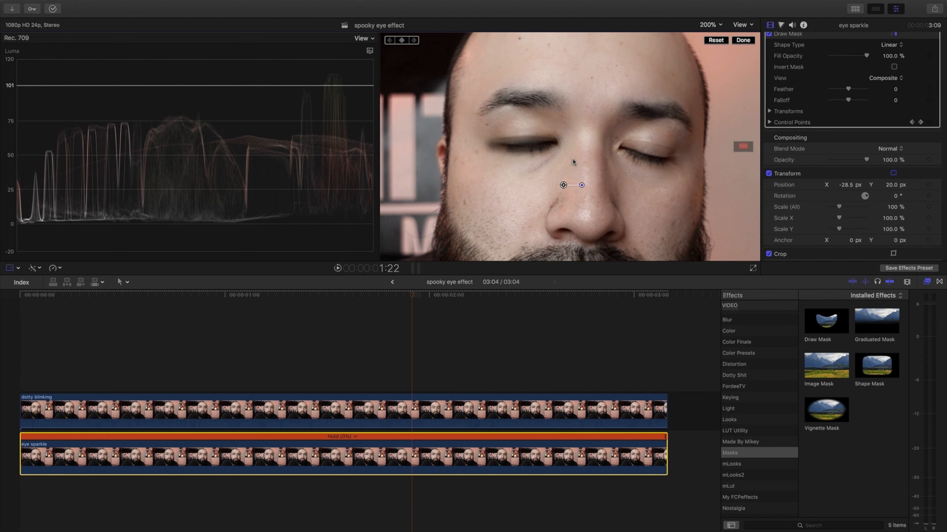
# Step through the rest of the blink and reposition the eye sparkle clip from 2:13 onward to match the reopened eye
pyautogui.press('Right')
pyautogui.press('Right')
pyautogui.press('Right')
pyautogui.press('Right')
pyautogui.press('Right')
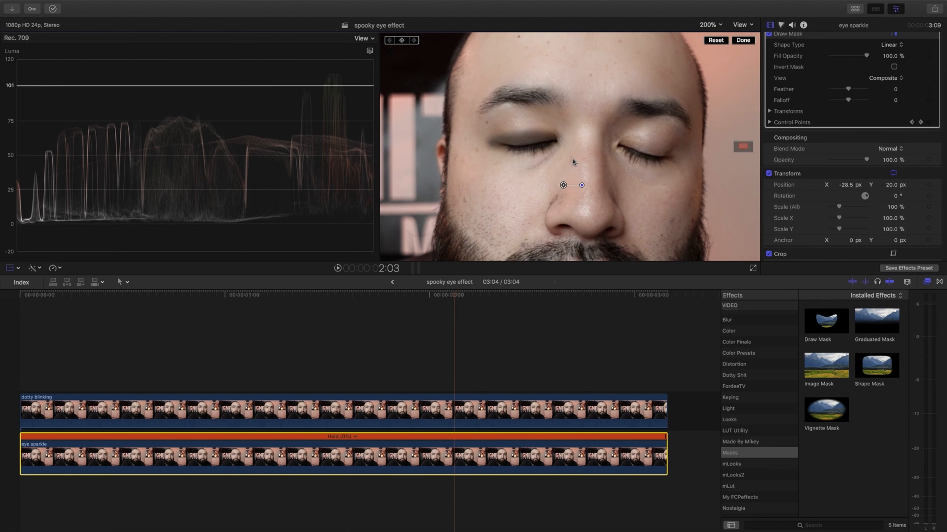
pyautogui.press('Right')
pyautogui.press('Right')
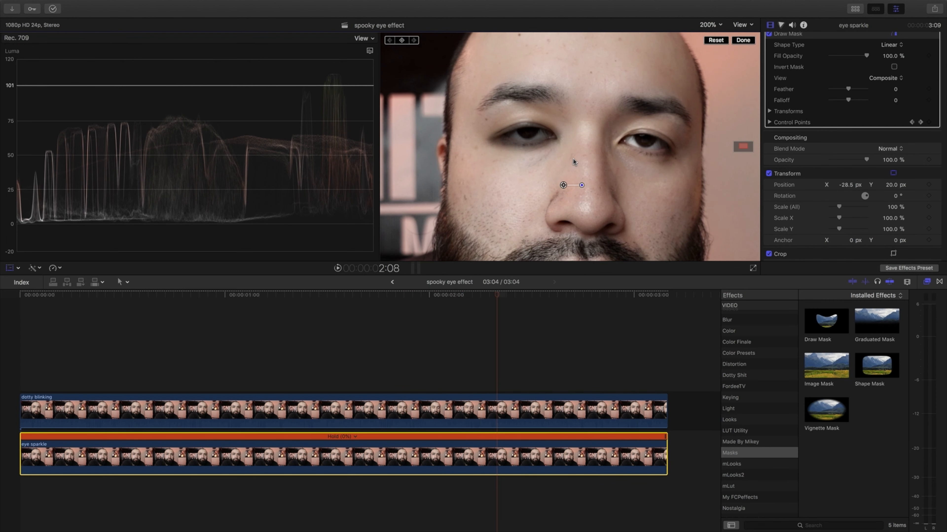
pyautogui.press('Right')
pyautogui.press('Right')
pyautogui.press('Right')
pyautogui.press('Right')
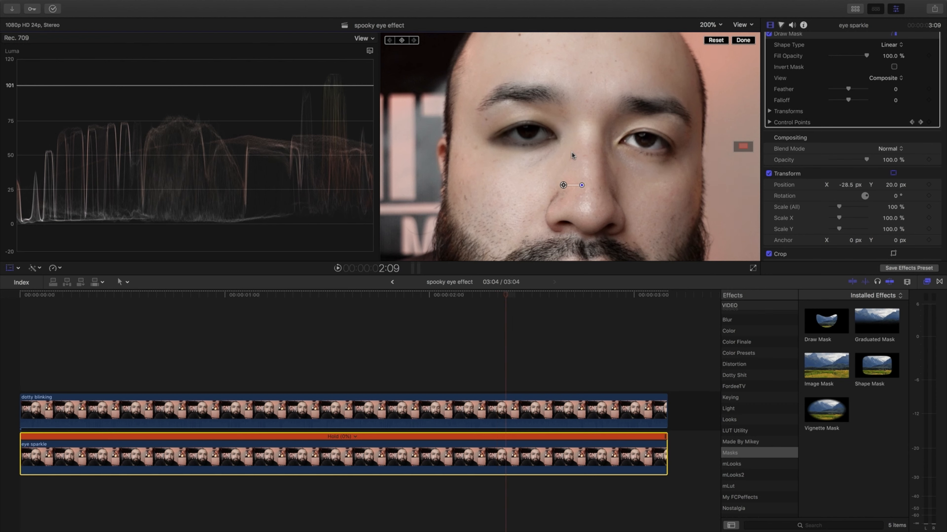
pyautogui.press('Right')
pyautogui.press('Right')
pyautogui.press('Right')
pyautogui.press('Right')
pyautogui.press('Right')
pyautogui.press('Right')
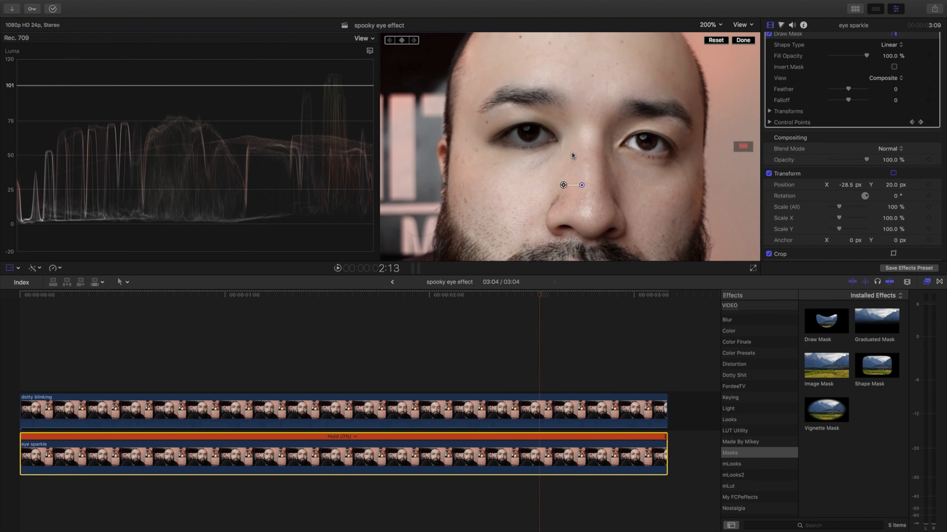
pyautogui.moveTo(572, 152); pyautogui.dragTo(587, 161)
pyautogui.press('Right')
pyautogui.press('Right')
pyautogui.press('Right')
pyautogui.press('Right')
pyautogui.press('Right')
pyautogui.press('Right')
pyautogui.press('Right')
pyautogui.press('Right')
pyautogui.press('Right')
pyautogui.press('Right')
# Set the Fill Opacity of the dotty blinking clip's Draw Mask to 100% and play the result from the start
pyautogui.press('Home')
pyautogui.click(36, 410)
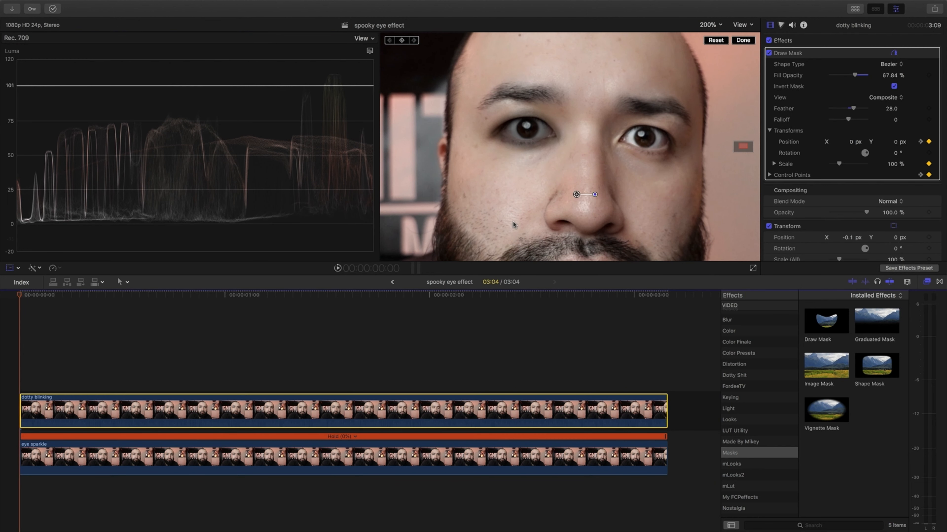
pyautogui.moveTo(852, 76); pyautogui.dragTo(872, 77)
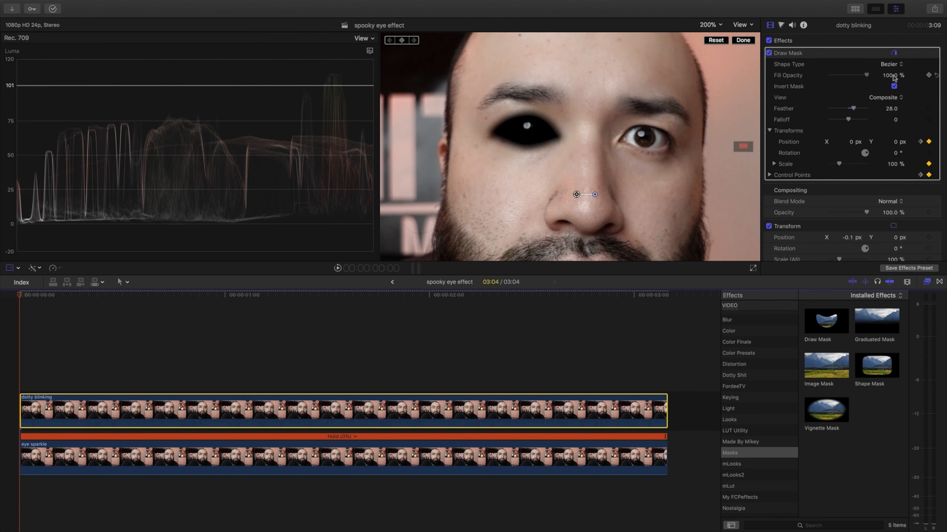
pyautogui.click(15, 381)
pyautogui.press('space')
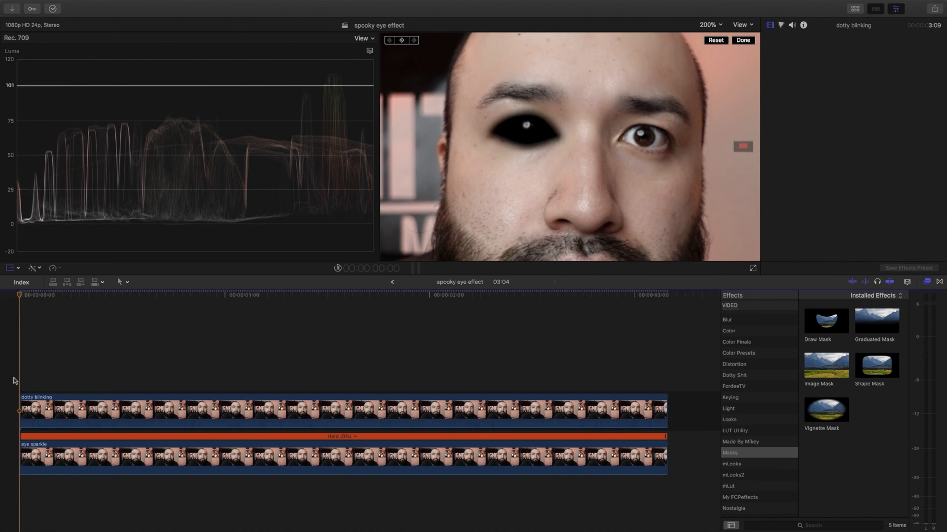
pyautogui.press('space')
pyautogui.press('Home')
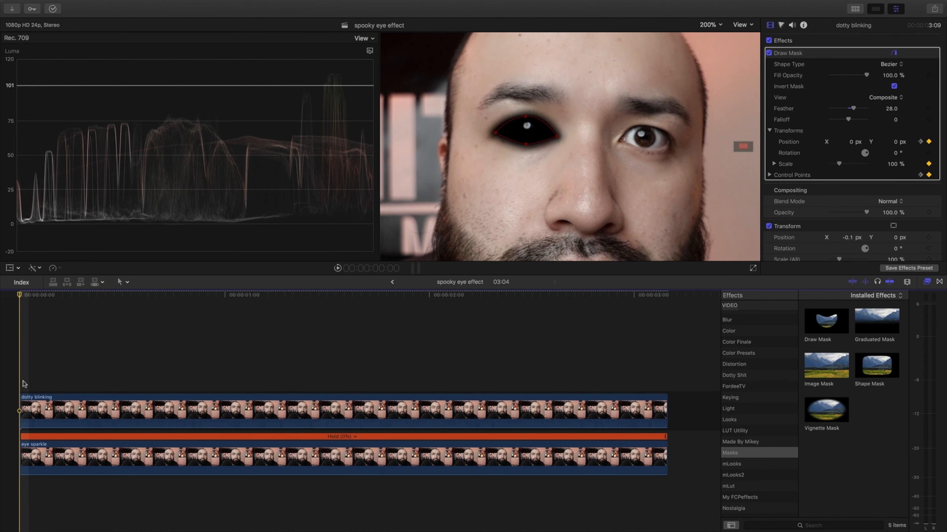
# Add a second Draw Mask effect to the dotty blinking clip at the first frame
pyautogui.click(29, 406)
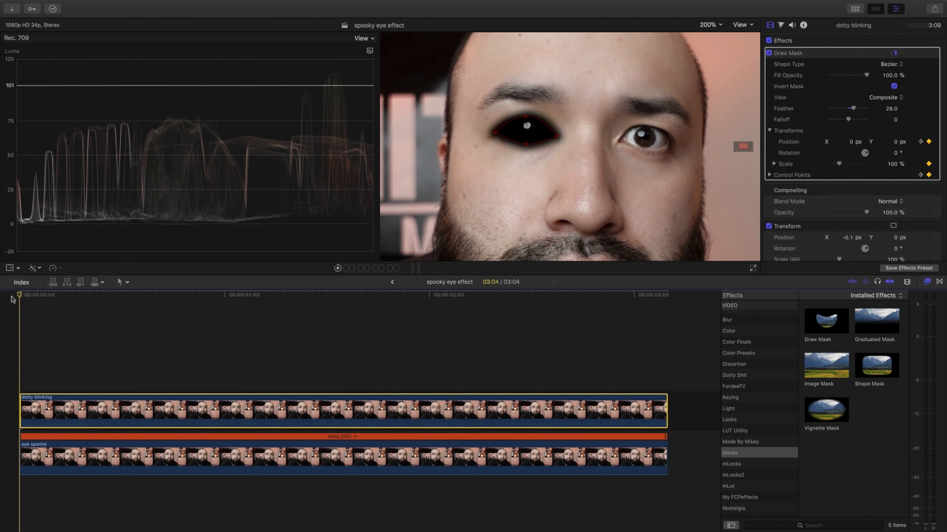
pyautogui.moveTo(826, 321)
pyautogui.mouseDown()
pyautogui.moveTo(450, 316)
pyautogui.moveTo(372, 357)
pyautogui.moveTo(319, 407)
pyautogui.mouseUp()
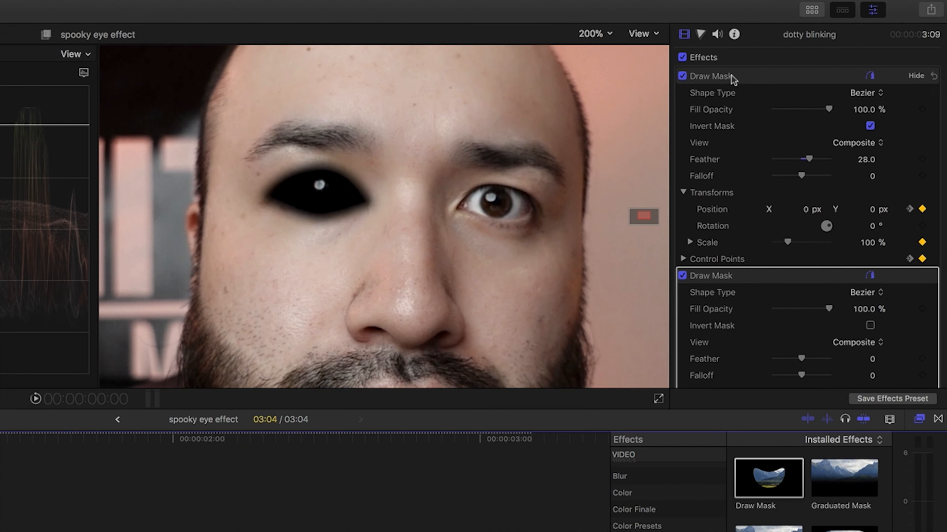
pyautogui.scroll(-5, 769, 175)
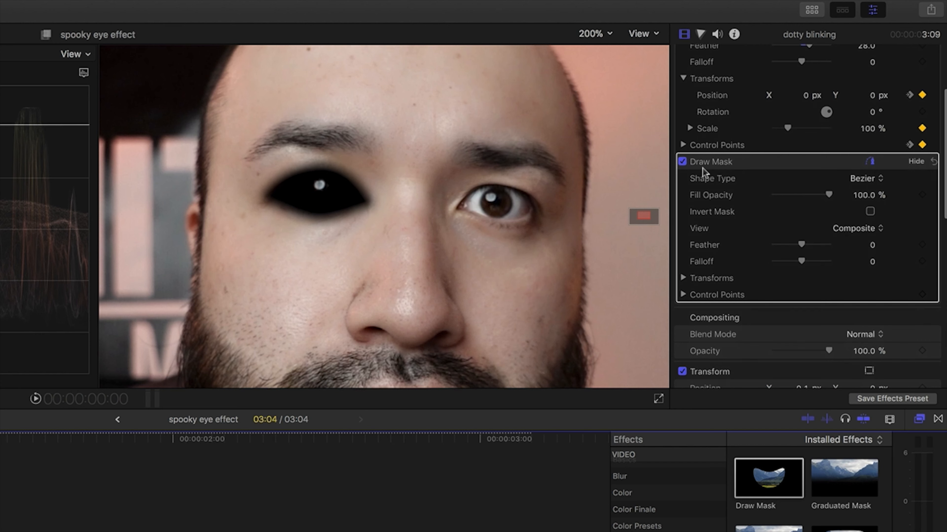
pyautogui.scroll(-1, 754, 172)
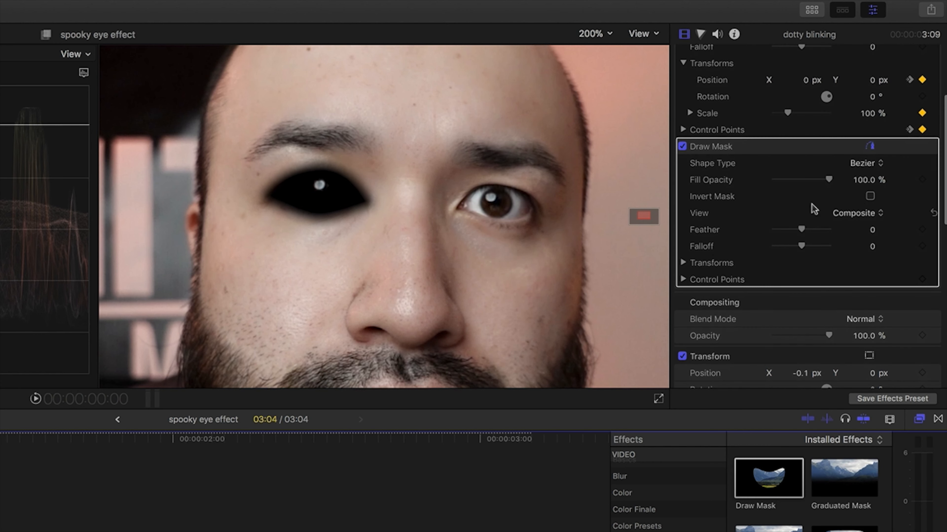
# Draw a closed four-point mask around the unmasked eye and turn on Invert Mask for it
pyautogui.click(460, 204)
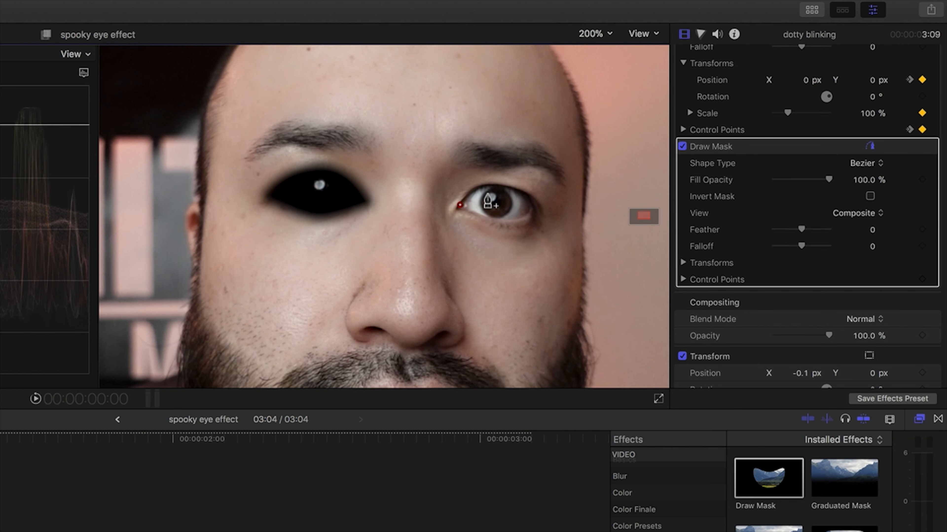
pyautogui.click(499, 186)
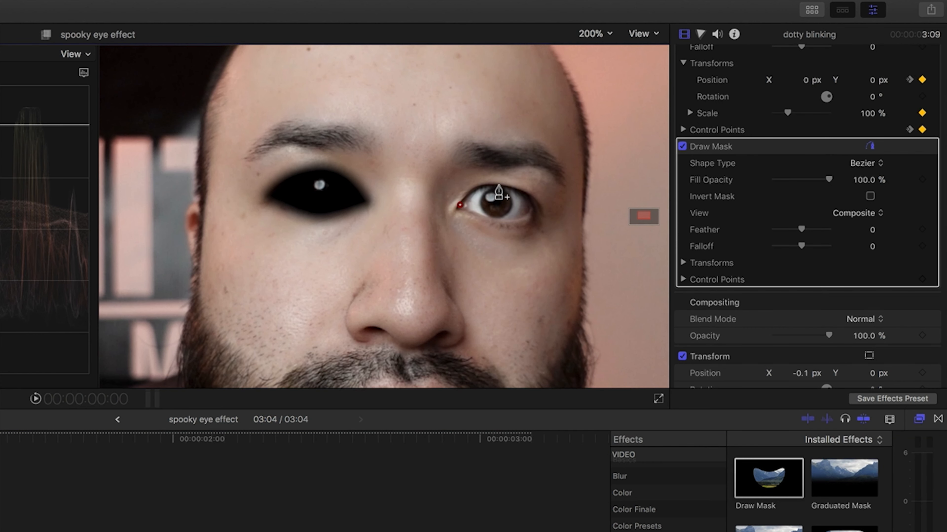
pyautogui.click(535, 214)
pyautogui.click(495, 221)
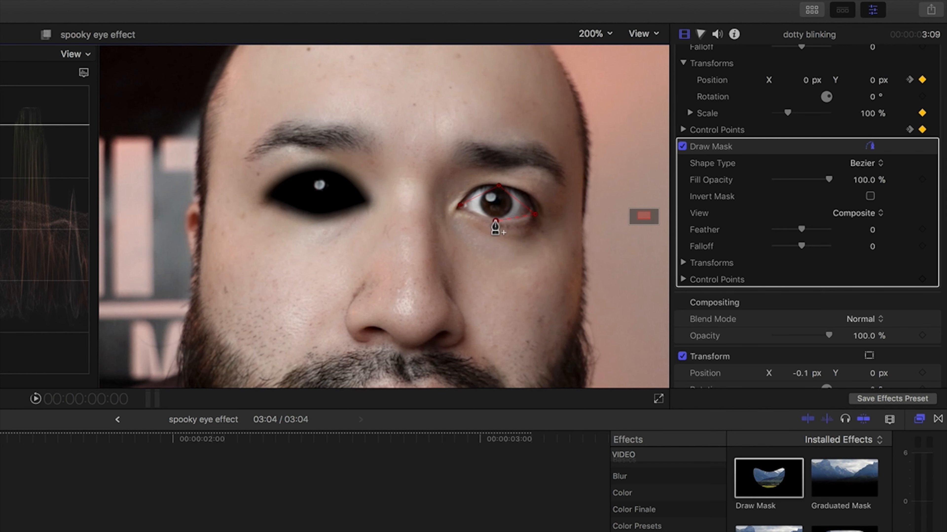
pyautogui.click(460, 205)
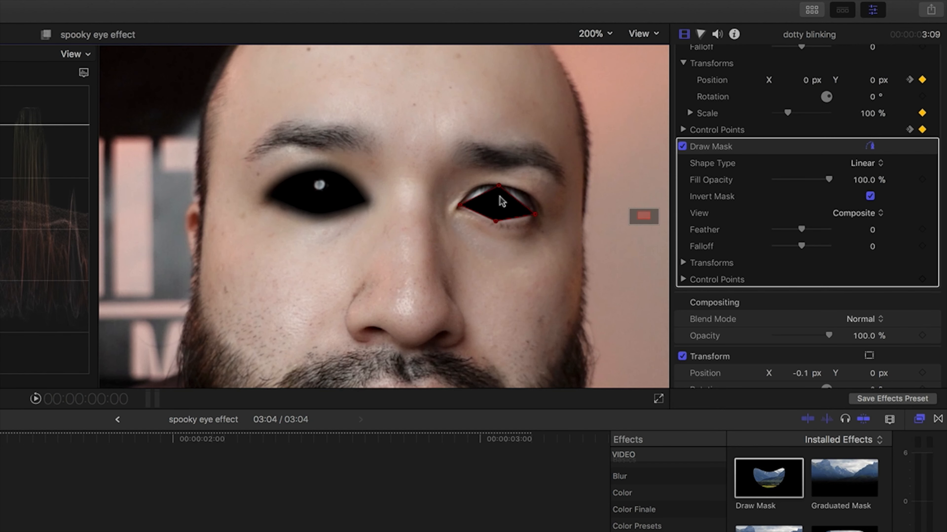
# Change the new eye mask's upper and lower control points to Smooth
pyautogui.rightClick(499, 185)
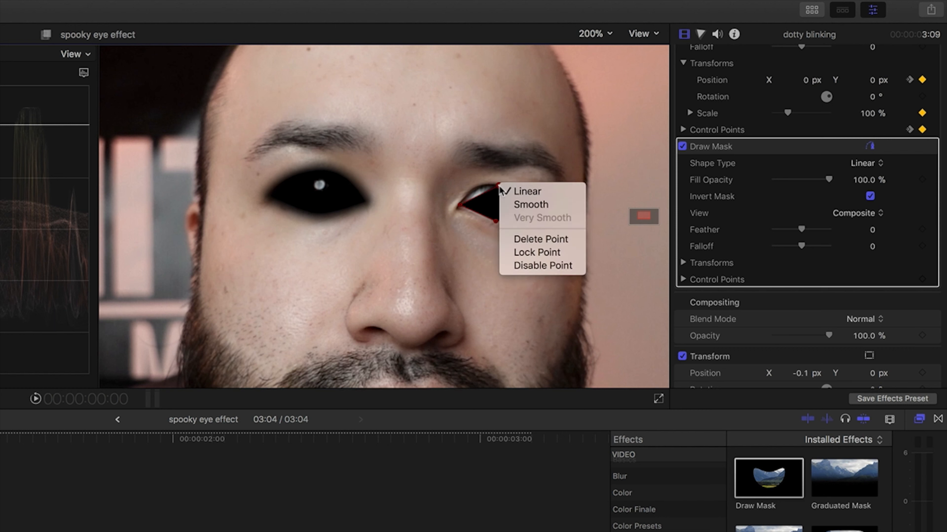
pyautogui.click(522, 204)
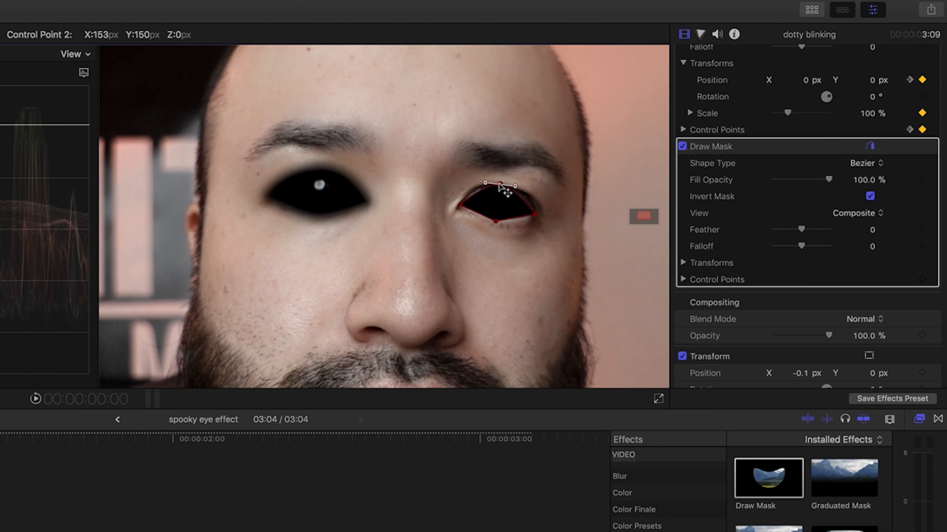
pyautogui.rightClick(496, 221)
pyautogui.click(499, 228)
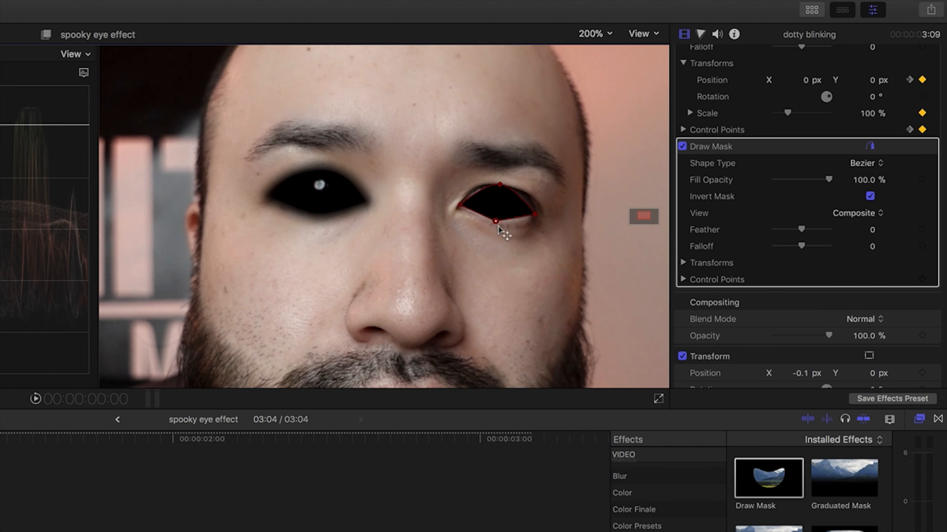
# Adjust the second eye mask's inner corner point to fit the eye and lower that mask's Fill Opacity to 86.7%
pyautogui.moveTo(460, 205); pyautogui.dragTo(457, 208)
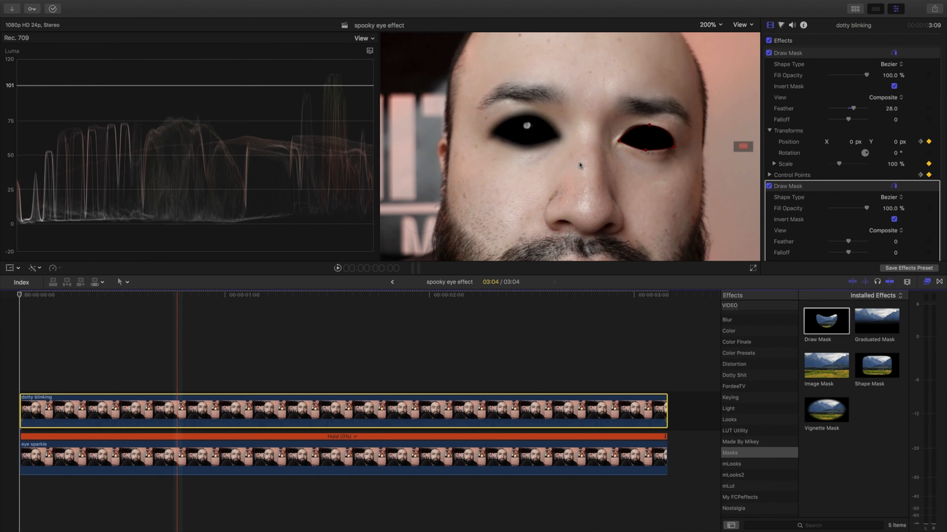
pyautogui.scroll(-2, 860, 217)
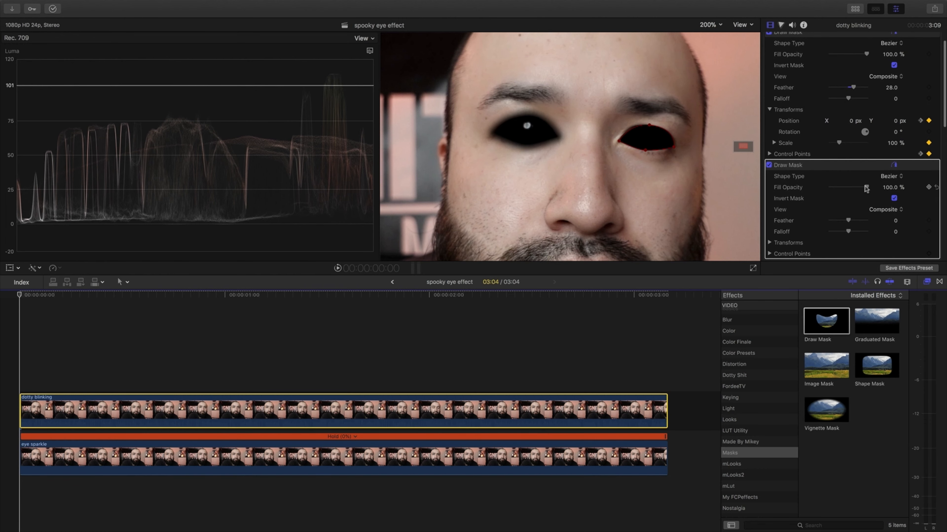
pyautogui.moveTo(866, 188); pyautogui.dragTo(860, 190)
# Keyframe the second Draw Mask's Position, Scale and Control Points at the first frame
pyautogui.scroll(-6, 858, 191)
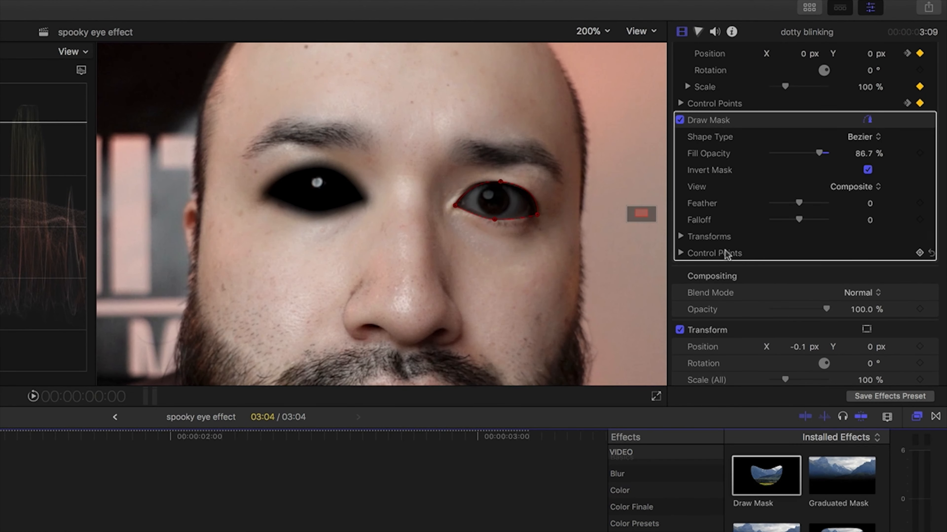
pyautogui.click(681, 236)
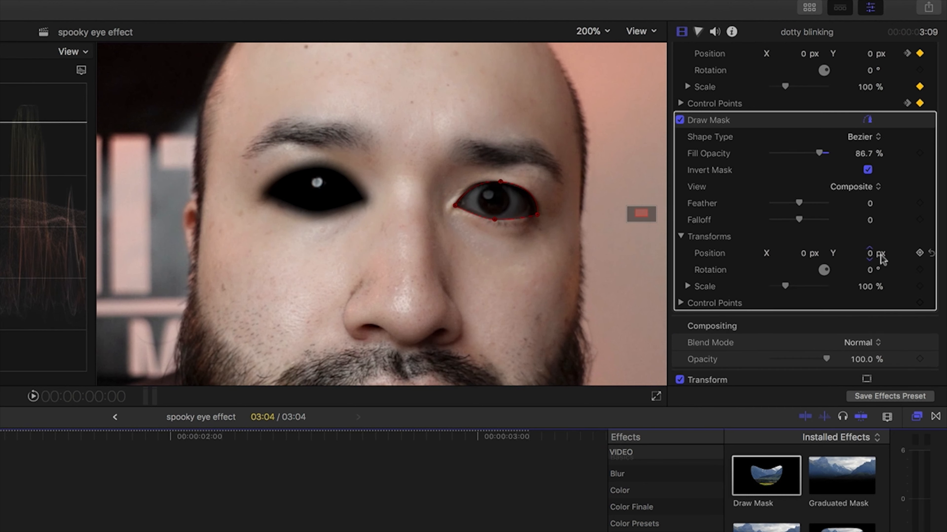
pyautogui.click(919, 253)
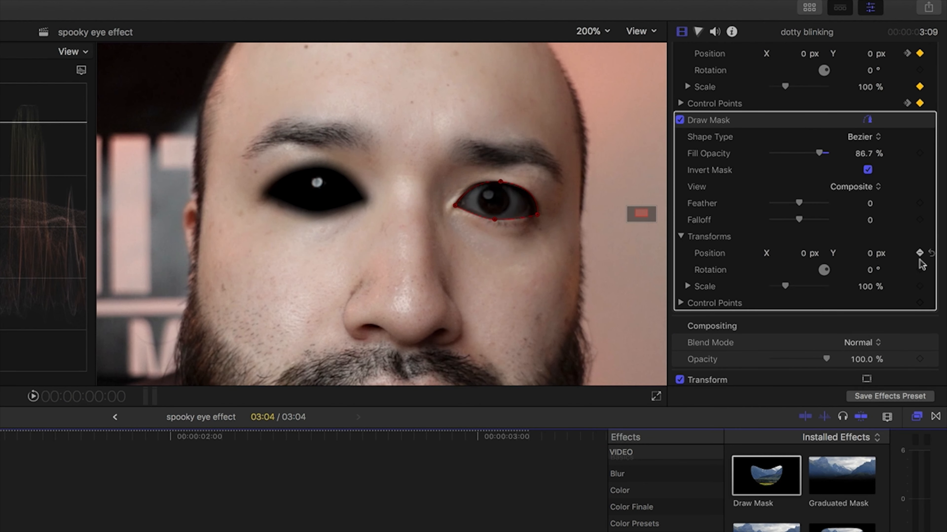
pyautogui.click(920, 287)
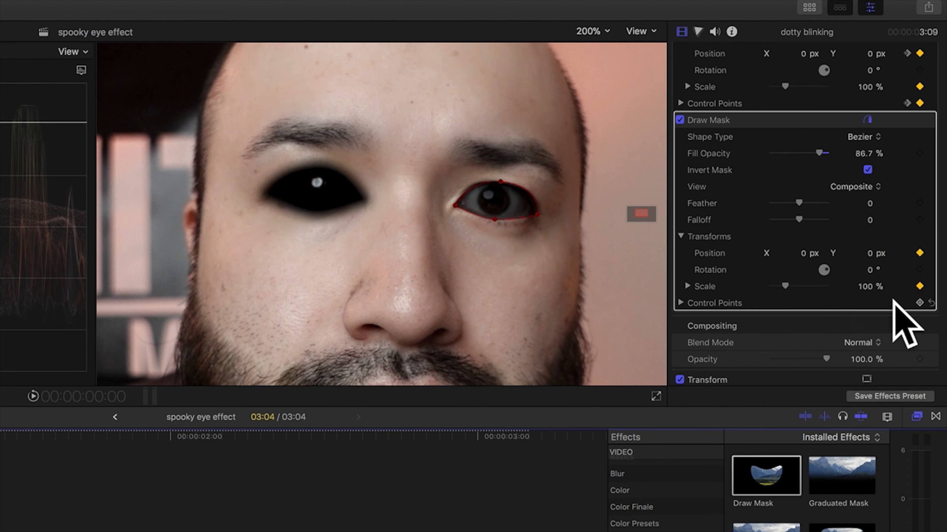
pyautogui.click(920, 302)
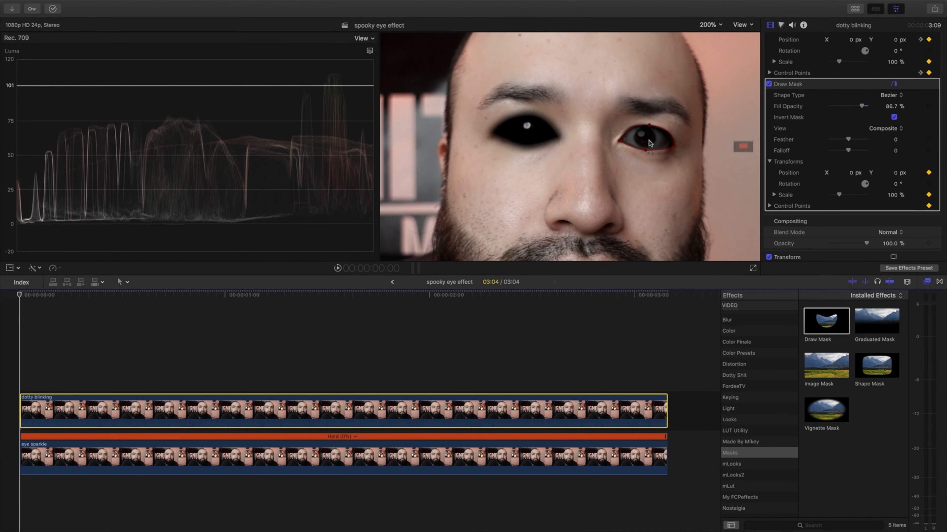
# Advance frame by frame and reposition the second mask so it follows the eye, up to 1:08
pyautogui.press('Right')
pyautogui.moveTo(650, 143); pyautogui.dragTo(650, 141)
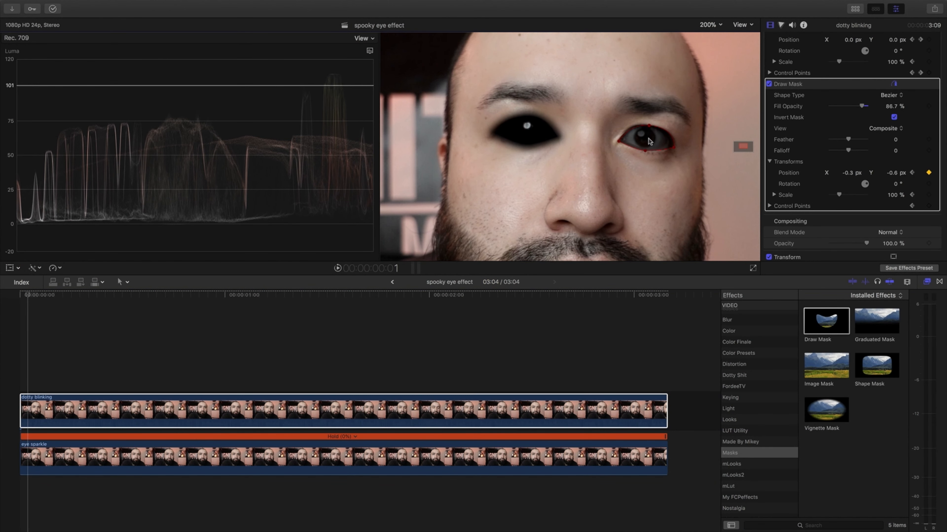
pyautogui.press('Right')
pyautogui.press('Right')
pyautogui.press('Right')
pyautogui.press('Right')
pyautogui.press('Right')
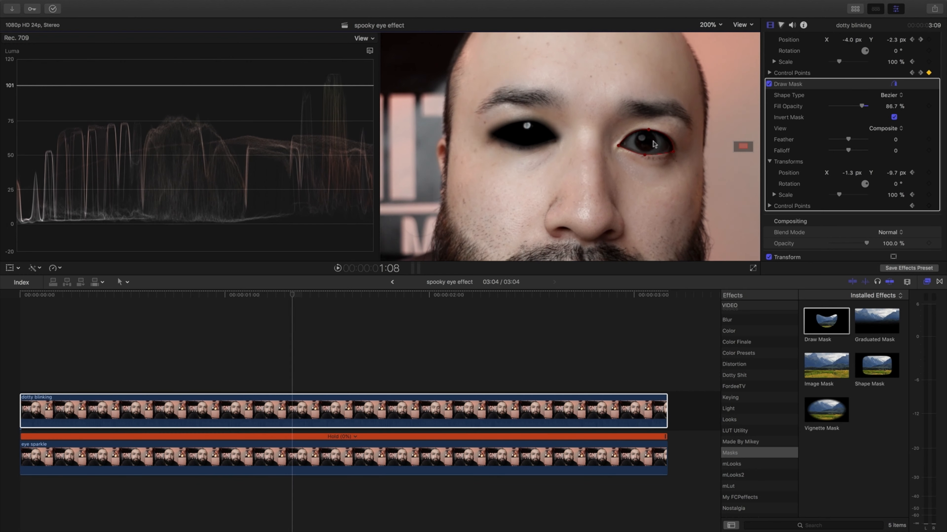
# Reshape the second mask's control points frame by frame from 1:08 to 2:07 to match the blinking eyelid
pyautogui.moveTo(649, 127); pyautogui.dragTo(670, 152)
pyautogui.press('Right')
pyautogui.press('Right')
pyautogui.press('Right')
pyautogui.press('Right')
pyautogui.press('Right')
pyautogui.press('Right')
pyautogui.press('Right')
pyautogui.press('Right')
pyautogui.press('Right')
pyautogui.press('Right')
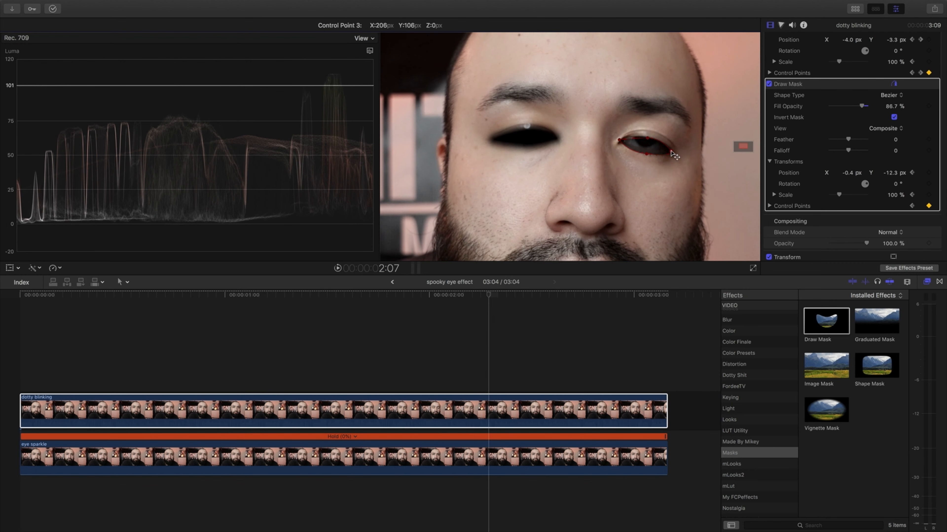
# Set the second Draw Mask's Fill Opacity to 100% and its Feather to 28 on the dotty blinking clip
pyautogui.click(258, 366)
pyautogui.click(294, 407)
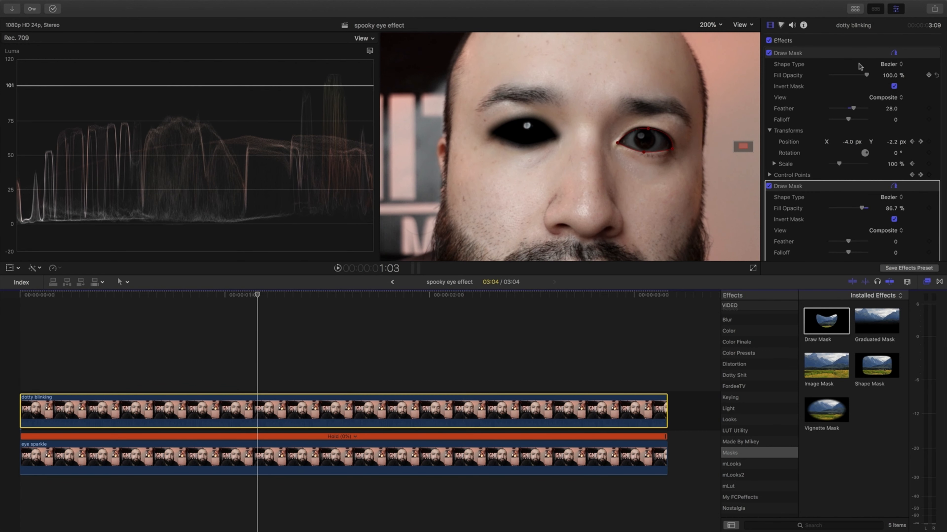
pyautogui.scroll(-3, 859, 211)
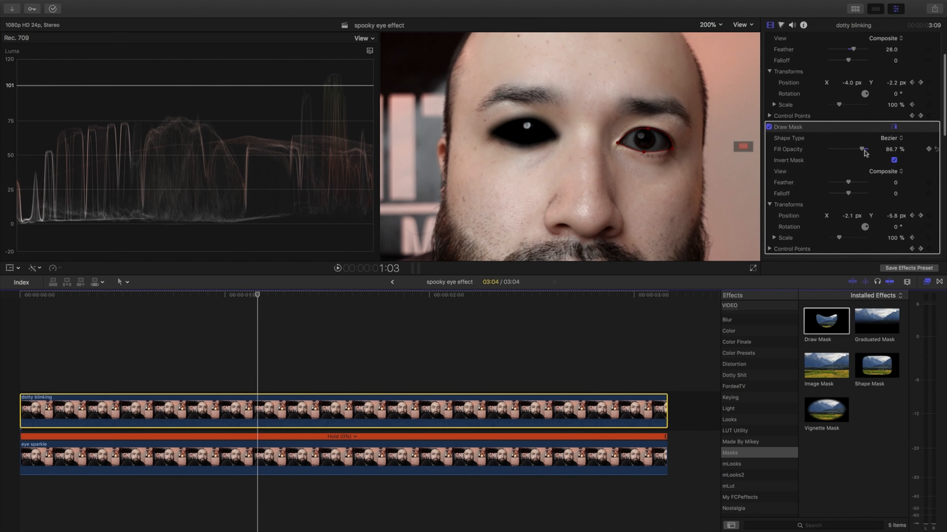
pyautogui.moveTo(862, 151); pyautogui.dragTo(868, 150)
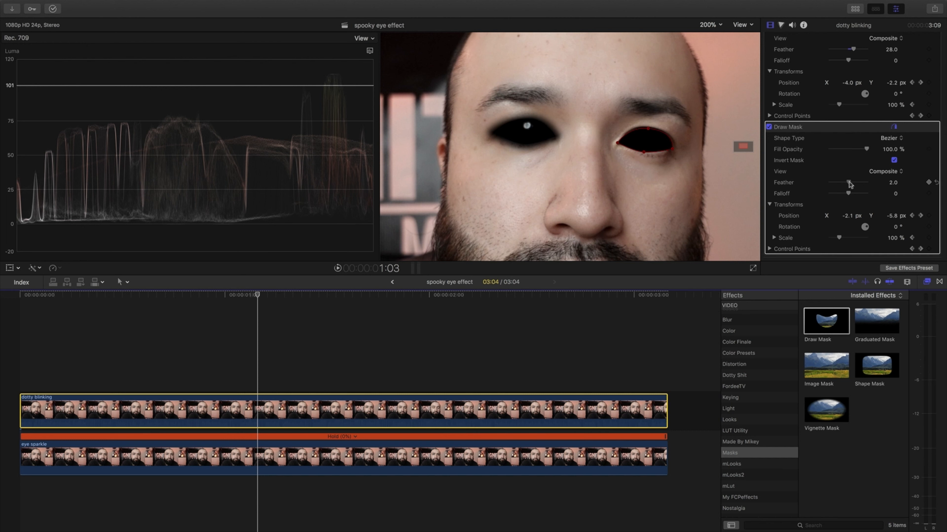
pyautogui.moveTo(848, 181); pyautogui.dragTo(852, 182)
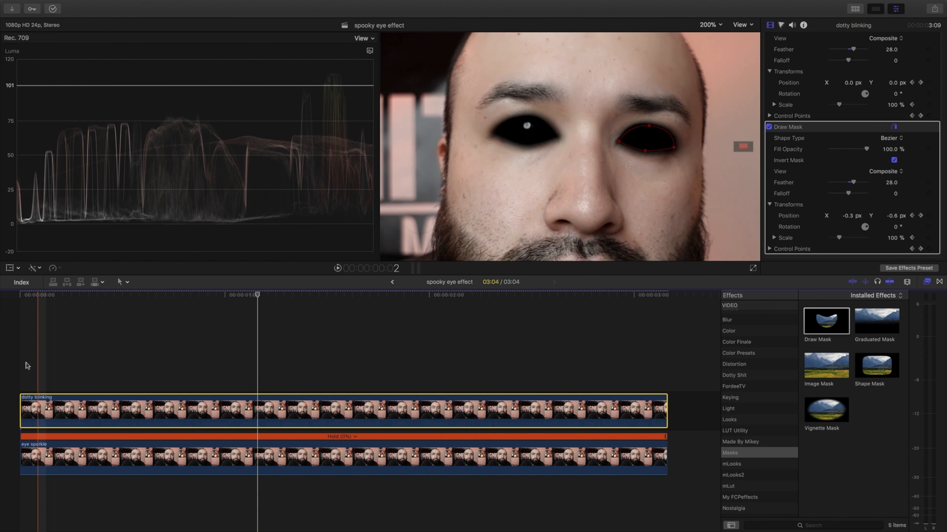
# Duplicate the eye sparkle clip directly above the original and rename the duplicate "eye sparkle copy"
pyautogui.click(20, 354)
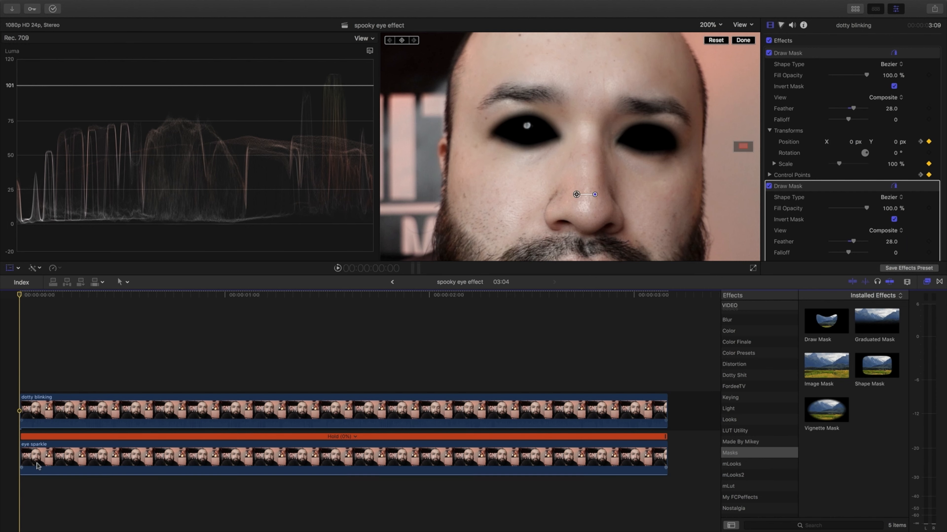
pyautogui.click(33, 456)
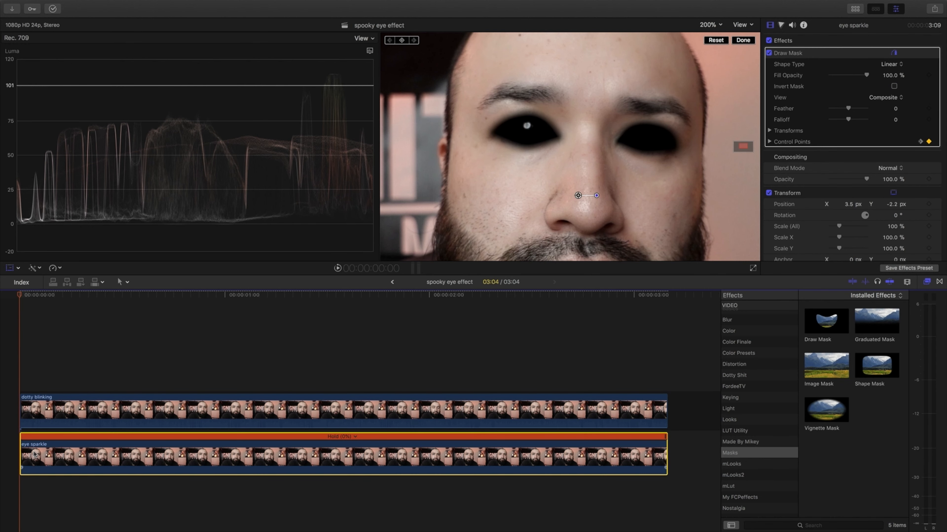
pyautogui.moveTo(32, 454); pyautogui.dragTo(32, 433)
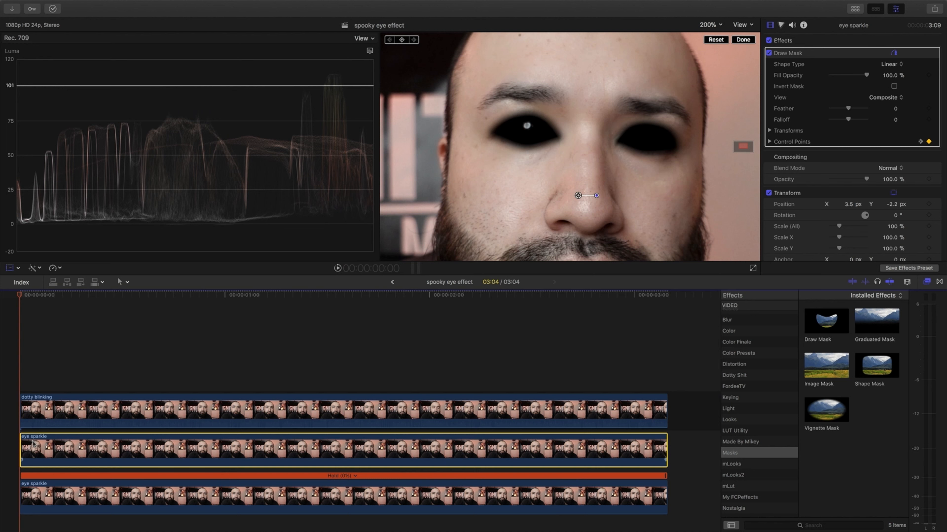
pyautogui.rightClick(40, 444)
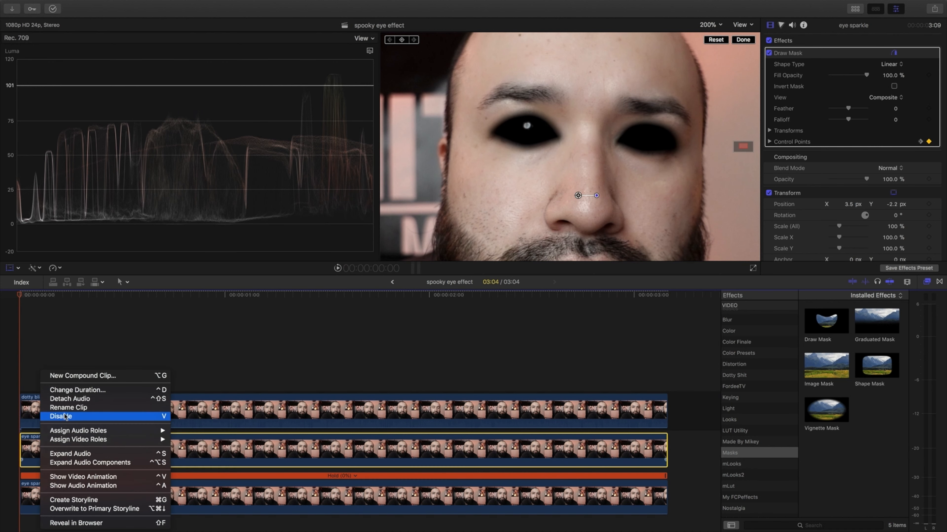
pyautogui.click(56, 405)
pyautogui.click(48, 437)
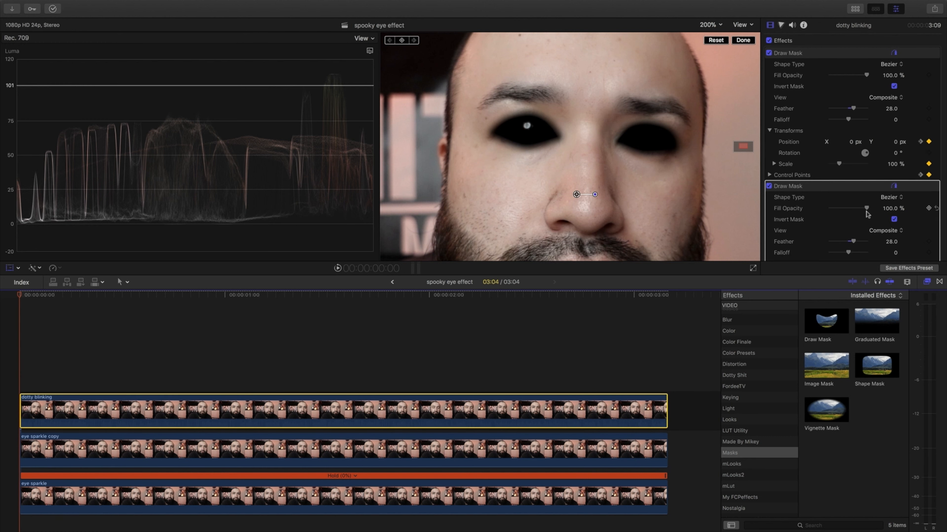
# Move the eye sparkle copy onto the other eye, at position X 250.3 px, Y -20.7 px
pyautogui.click(56, 437)
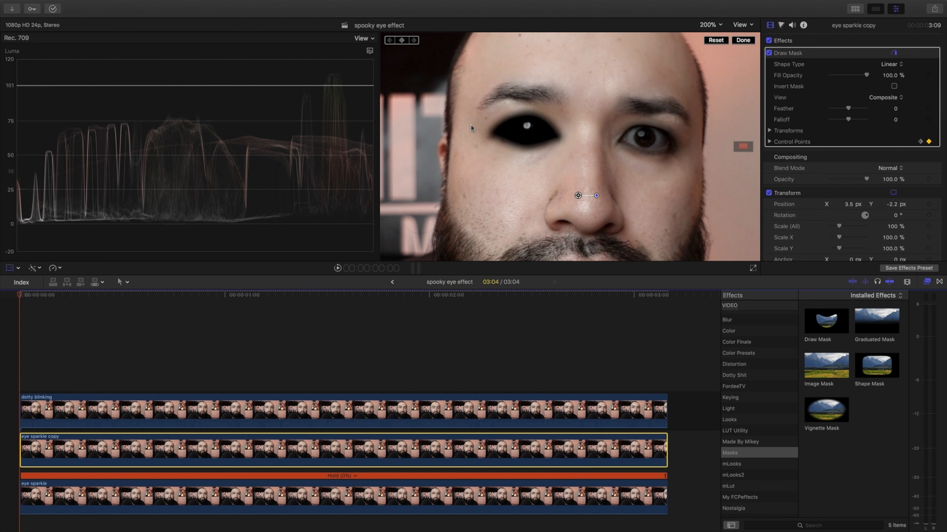
pyautogui.moveTo(527, 129); pyautogui.dragTo(641, 138)
pyautogui.press('space')
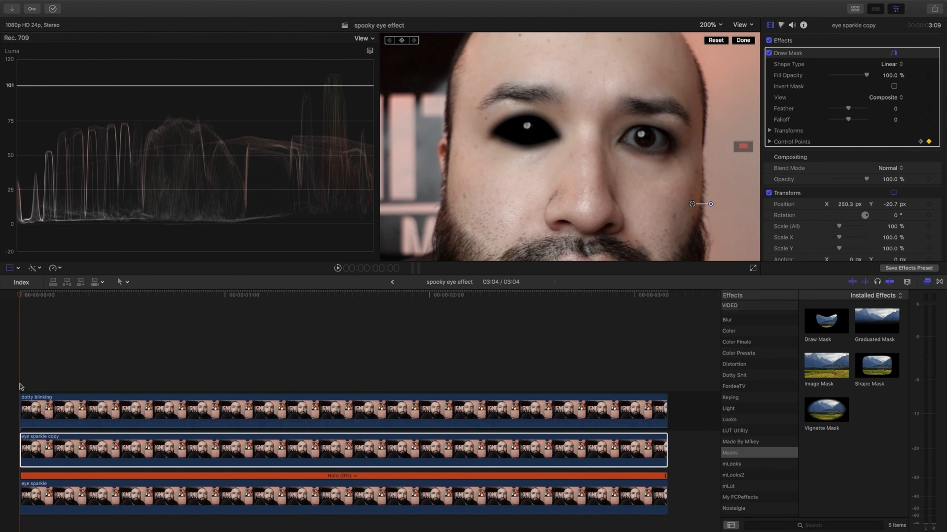
# Set the dotty blinking clip's second Draw Mask to 100% Fill Opacity and play both black eyes from the start
pyautogui.click(27, 399)
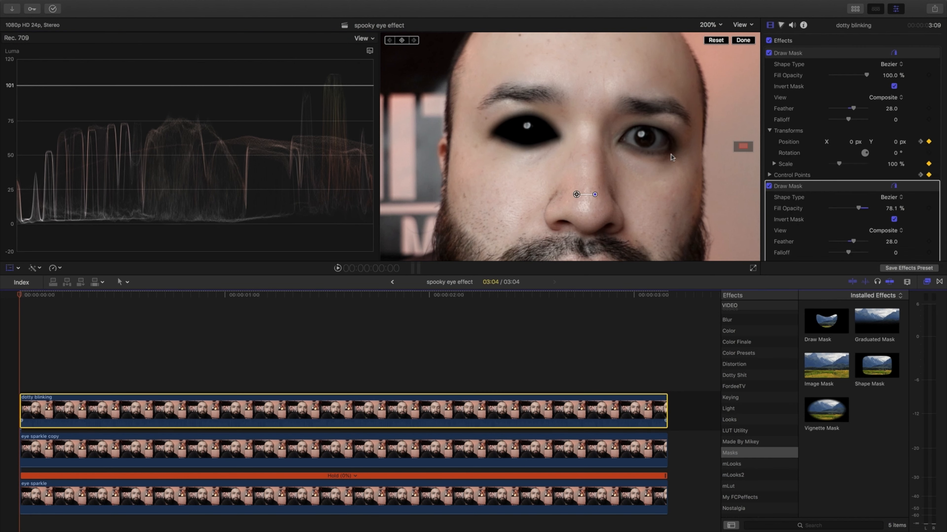
pyautogui.moveTo(857, 208); pyautogui.dragTo(867, 208)
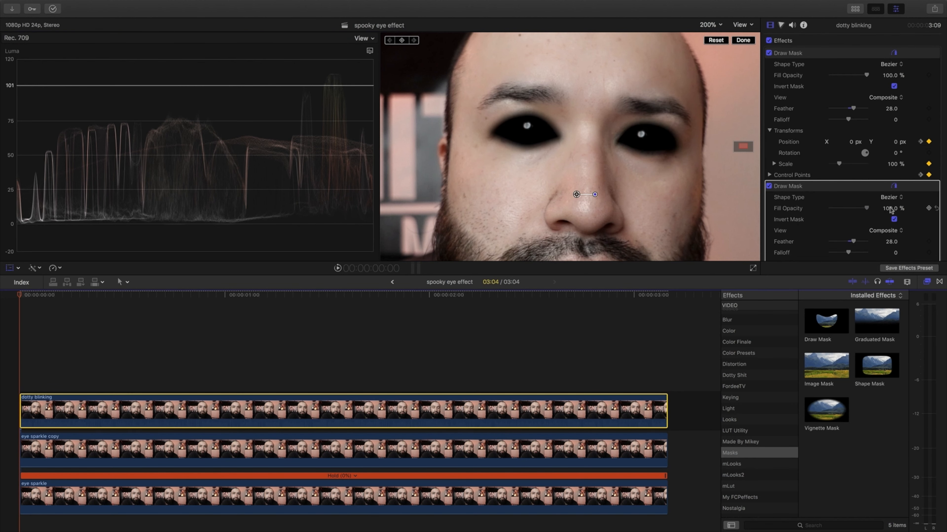
pyautogui.click(29, 386)
pyautogui.press('space')
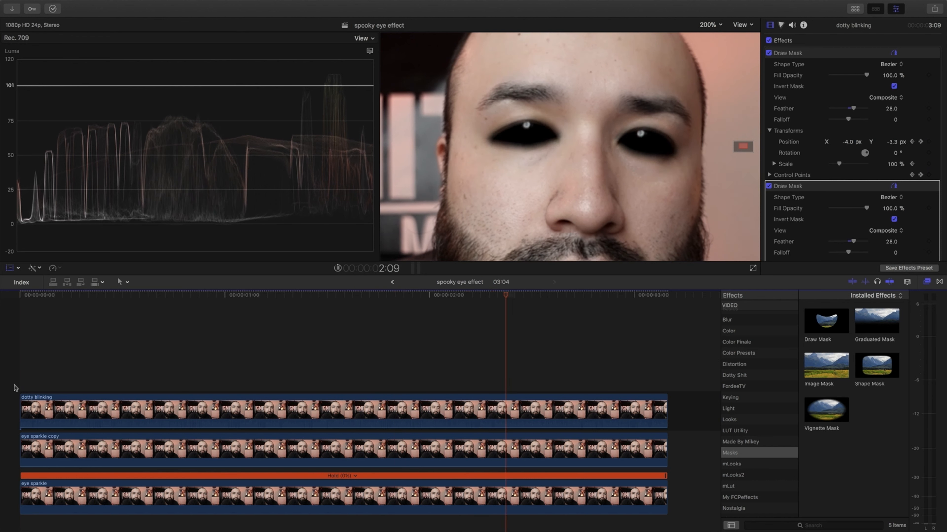
pyautogui.click(20, 384)
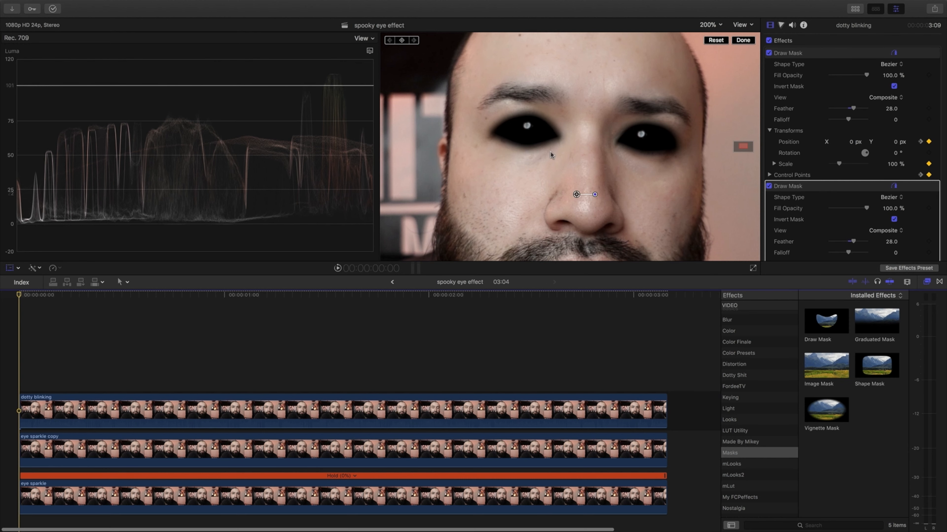
# Close the on-screen transform controls and play the clip again to check the sparkles during the blink
pyautogui.click(742, 40)
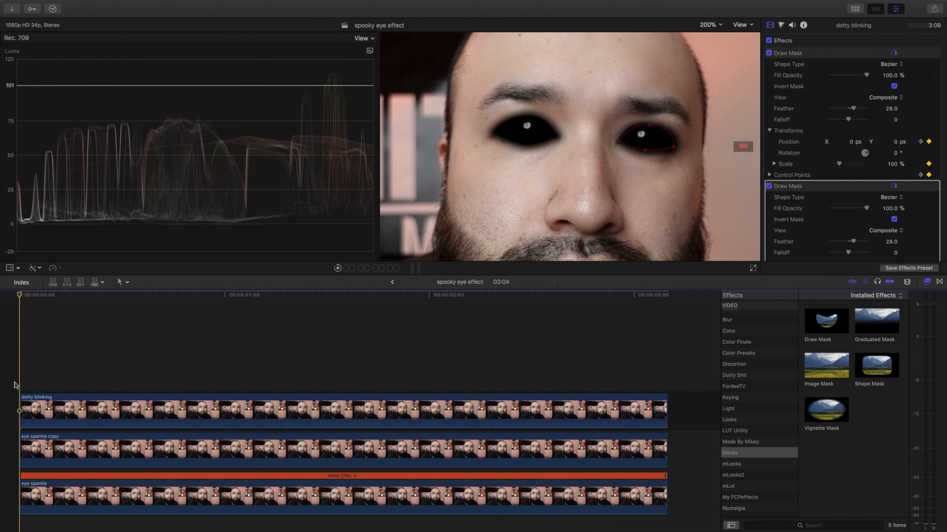
pyautogui.scroll(-1, 38, 387)
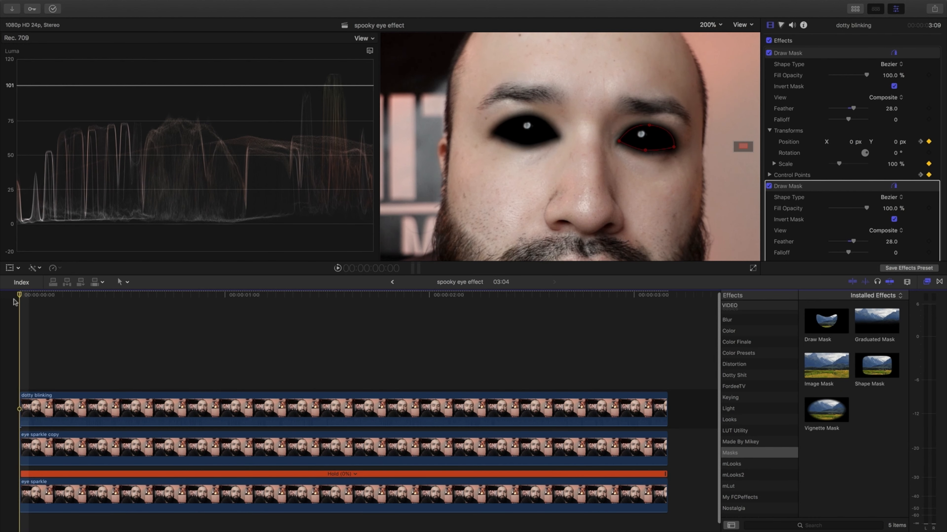
pyautogui.press('space')
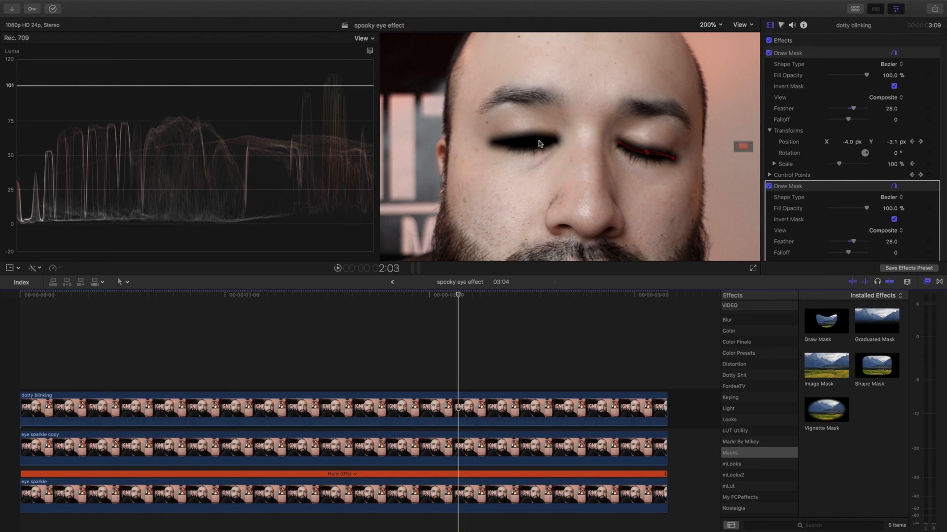
# Keyframe the dotty blinking clip's first Draw Mask Fill Opacity at 100% at 1:21, just before the eyes close
pyautogui.click(285, 380)
pyautogui.click(288, 413)
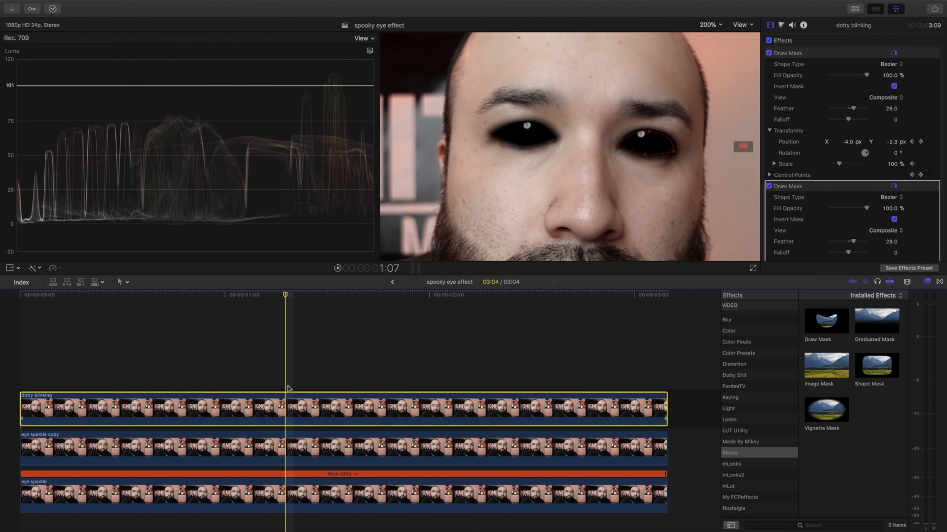
pyautogui.moveTo(287, 297); pyautogui.dragTo(405, 320)
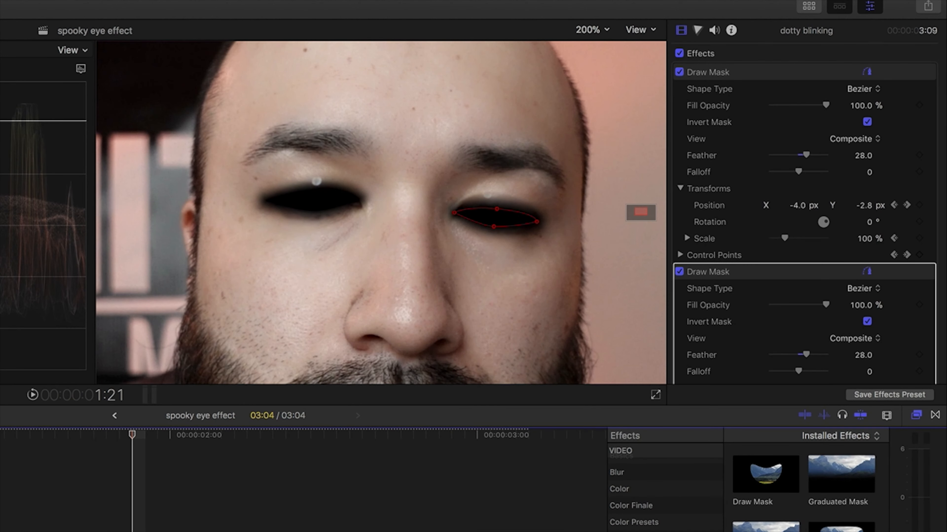
pyautogui.scroll(1, 778, 123)
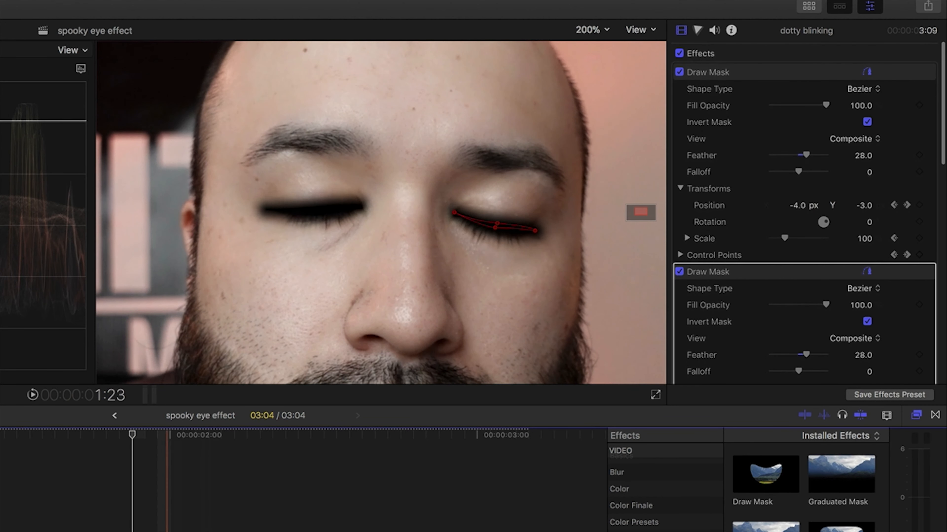
pyautogui.click(783, 135)
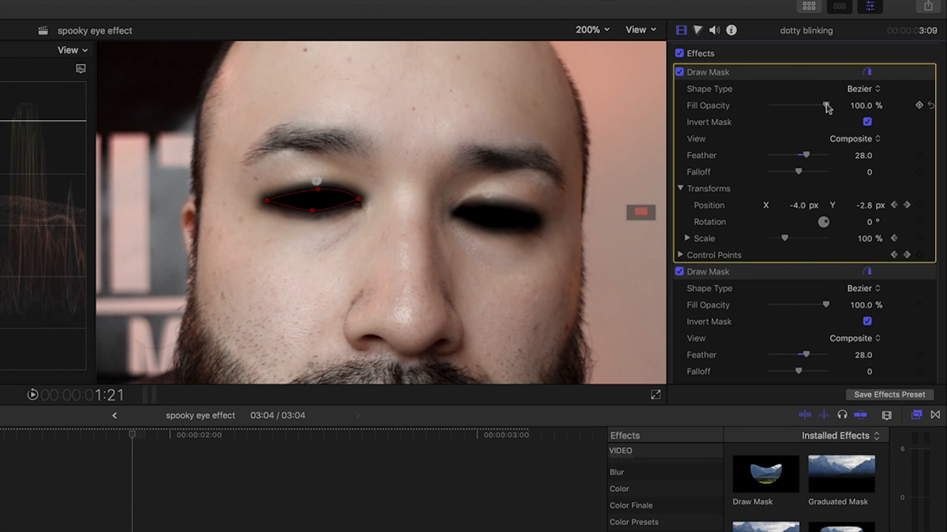
pyautogui.click(919, 106)
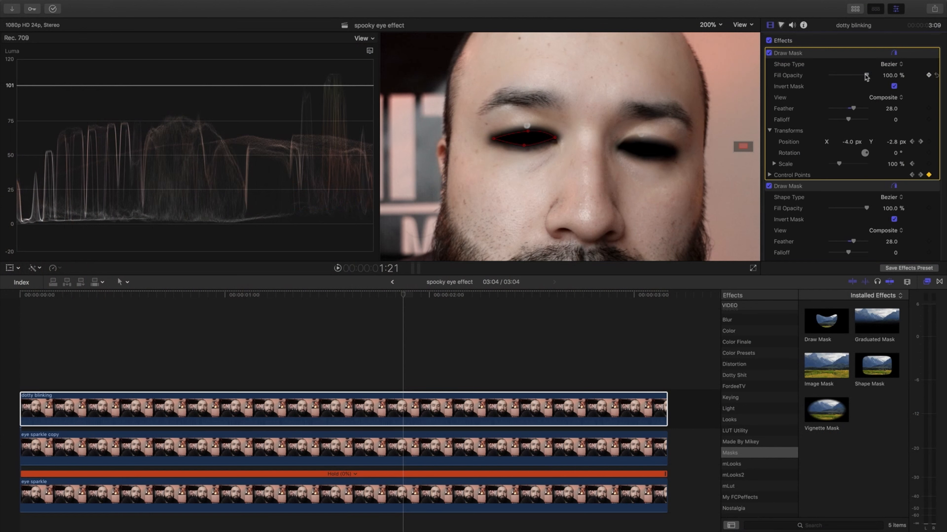
pyautogui.moveTo(826, 105); pyautogui.dragTo(812, 112)
pyautogui.moveTo(856, 78); pyautogui.dragTo(878, 80)
# Set the first Draw Mask's Fill Opacity to 0% one frame further on, at 1:22
pyautogui.press('Right')
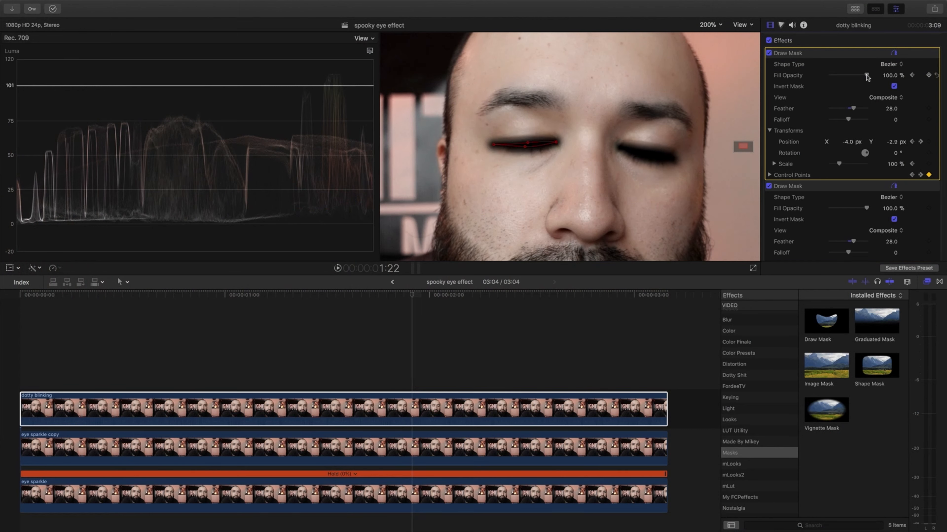
pyautogui.moveTo(866, 76); pyautogui.dragTo(802, 81)
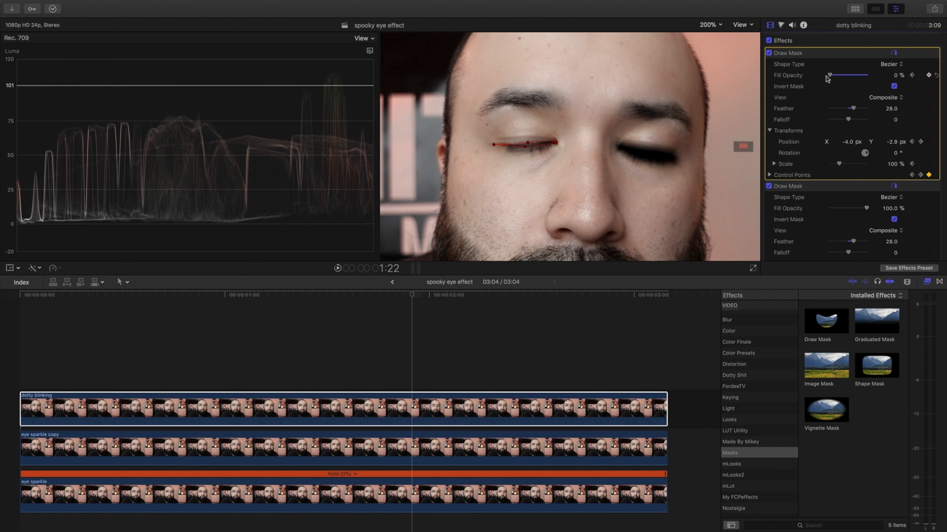
# Set the dotty blinking clip's first Draw Mask Fill Opacity to 100% at 2:07, as the eyes reopen
pyautogui.press('Right')
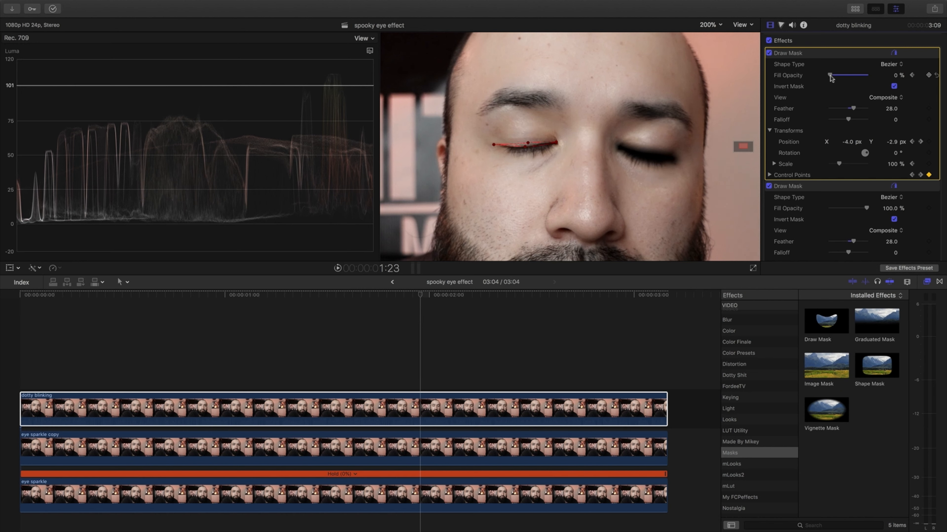
pyautogui.press('Right')
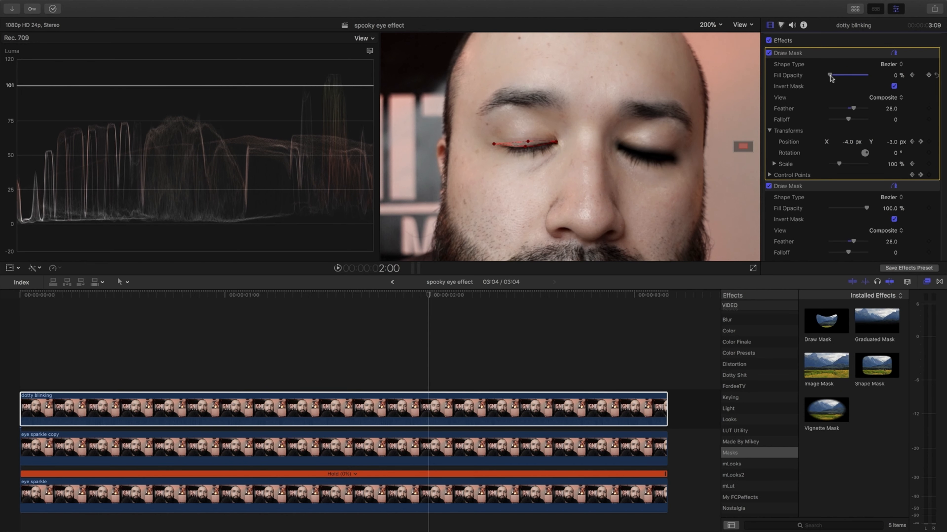
pyautogui.press('Right')
pyautogui.press('Right')
pyautogui.press('Right')
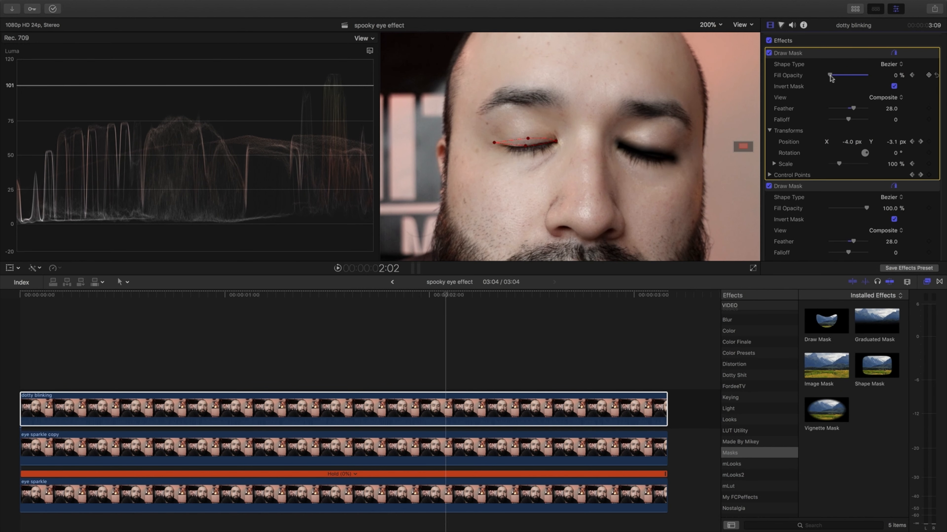
pyautogui.press('Right')
pyautogui.press('Right')
pyautogui.press('Right')
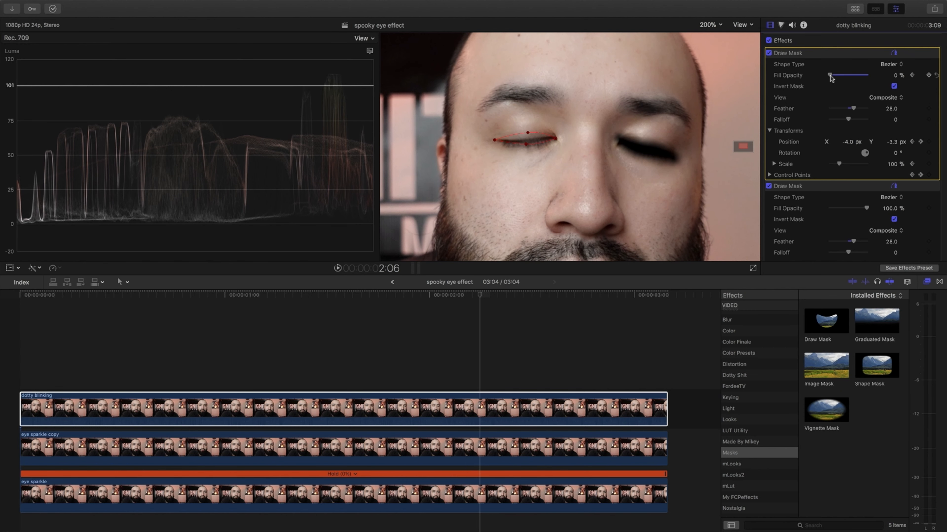
pyautogui.press('Right')
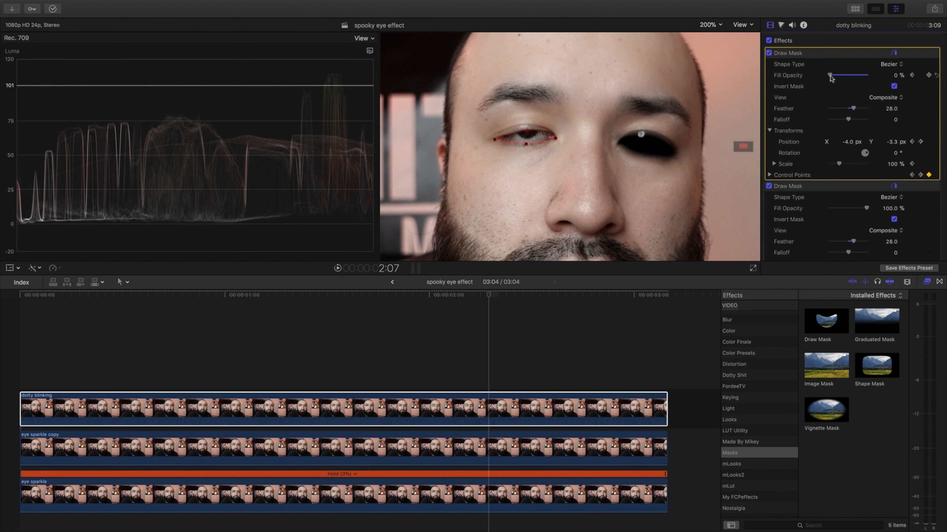
pyautogui.moveTo(829, 76); pyautogui.dragTo(867, 76)
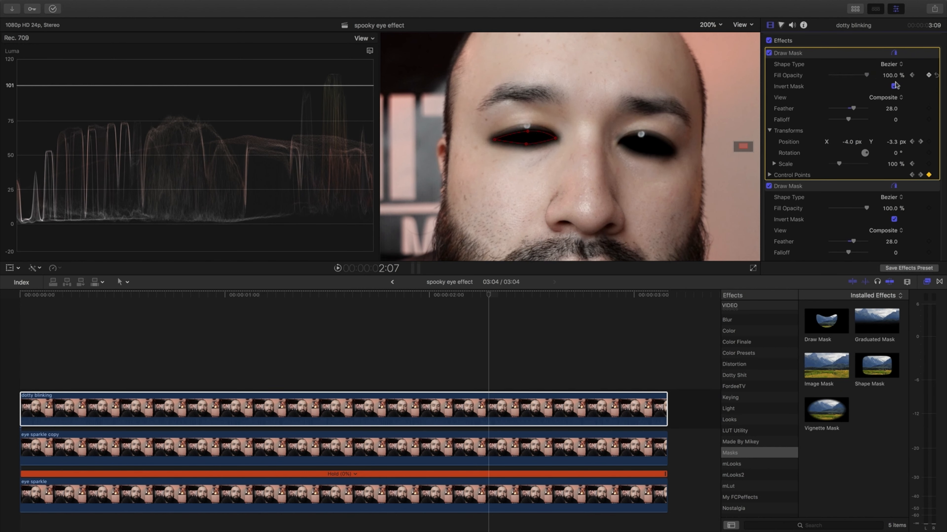
# Step through the remaining frames after 2:07 to check the first mask's black eye once the eyes have reopened
pyautogui.press('Right')
pyautogui.press('Right')
pyautogui.press('Right')
pyautogui.press('Right')
pyautogui.press('Right')
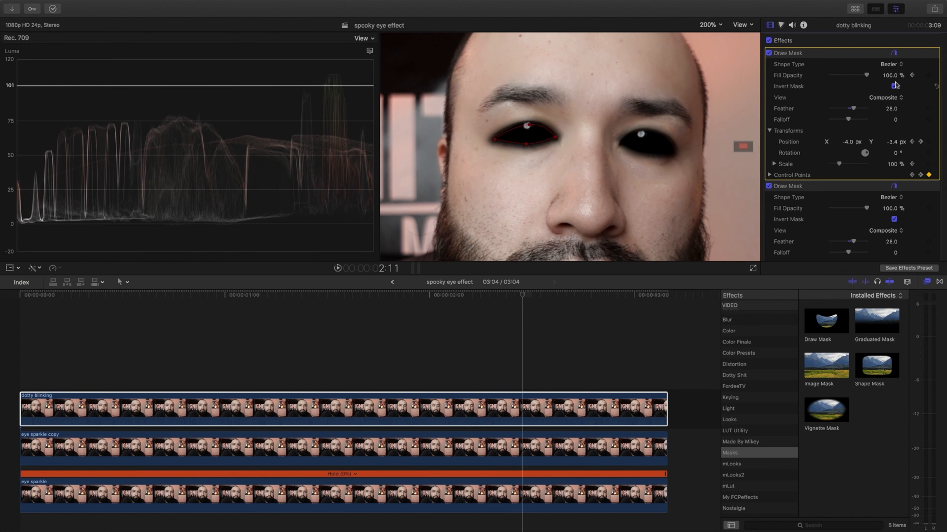
pyautogui.press('Right')
pyautogui.press('Right')
pyautogui.press('Right')
pyautogui.press('Right')
pyautogui.press('Right')
pyautogui.press('Right')
pyautogui.press('Right')
pyautogui.press('Right')
pyautogui.press('Right')
pyautogui.press('Right')
pyautogui.press('Right')
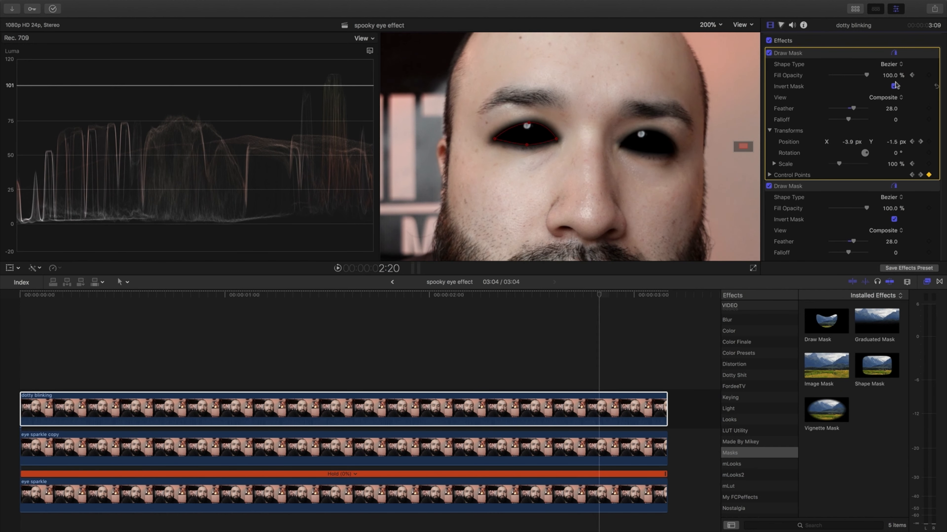
pyautogui.press('Right')
pyautogui.press('Right')
pyautogui.press('Right')
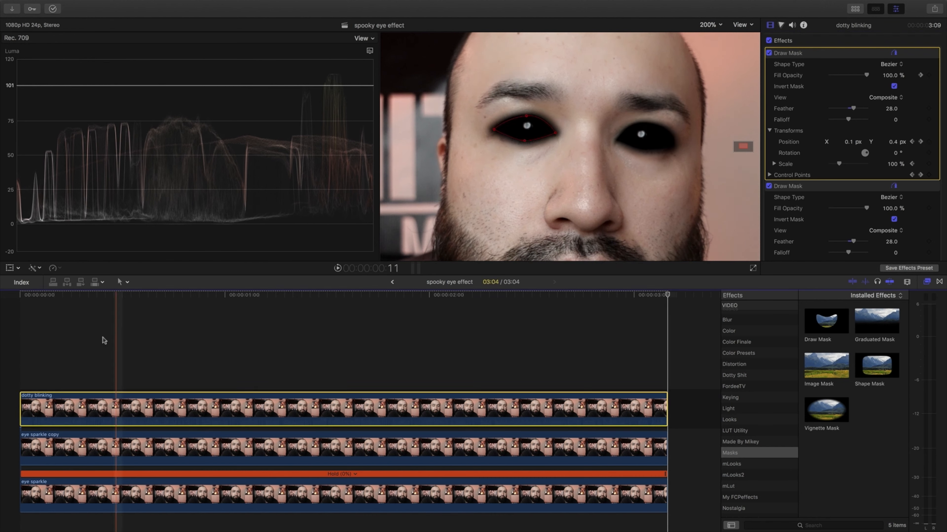
# Play the clip from the start to review the keyframed eye through the blink and deselect the clip
pyautogui.click(21, 380)
pyautogui.press('space')
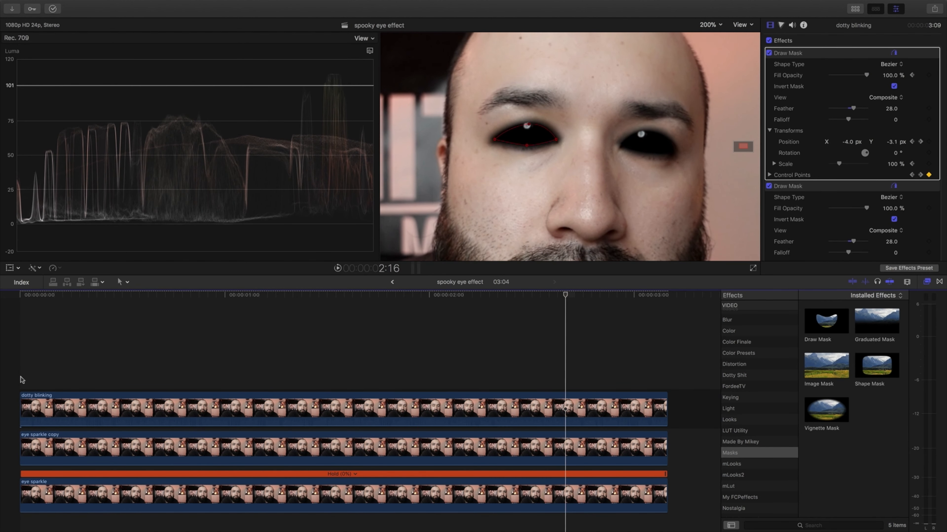
pyautogui.click(211, 357)
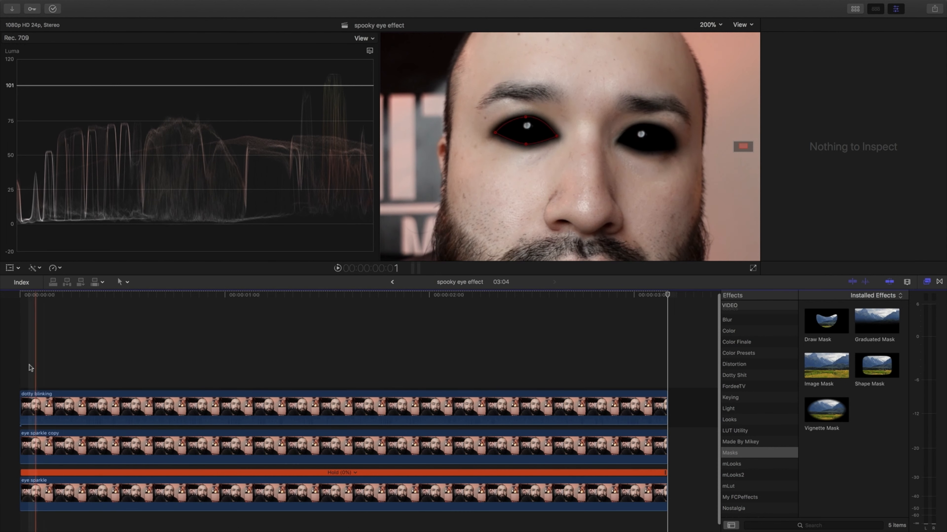
# Keyframe the dotty blinking clip's second Draw Mask Fill Opacity at 100% at 1:18, before the eyes close
pyautogui.click(29, 406)
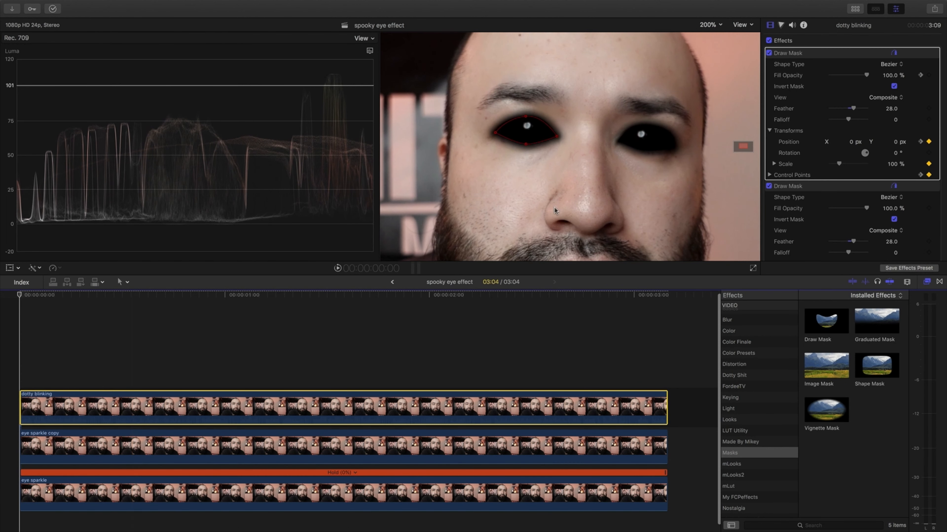
pyautogui.click(825, 186)
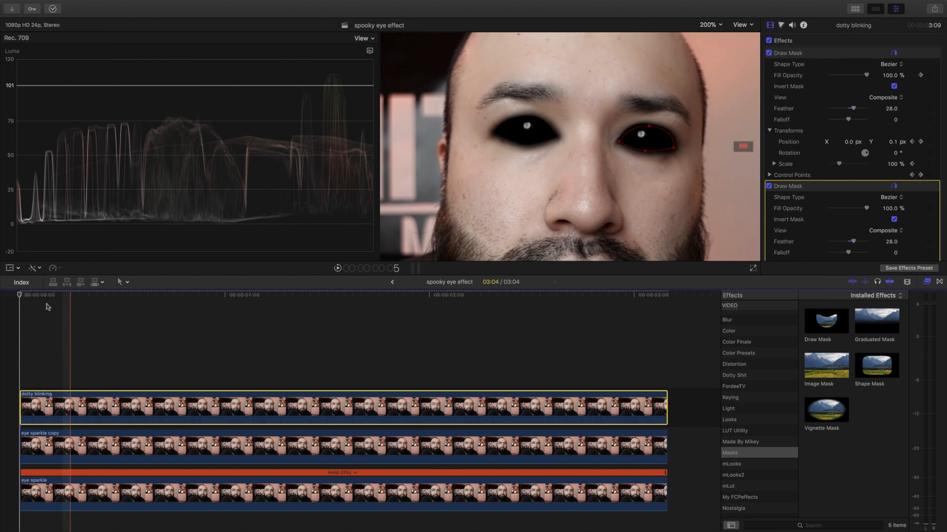
pyautogui.press('space')
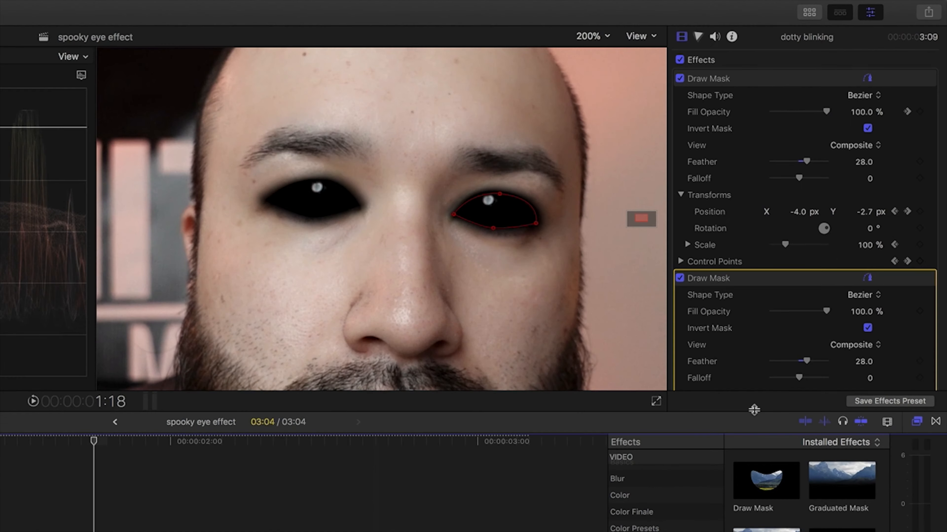
pyautogui.scroll(-3, 822, 237)
pyautogui.scroll(-2, 763, 355)
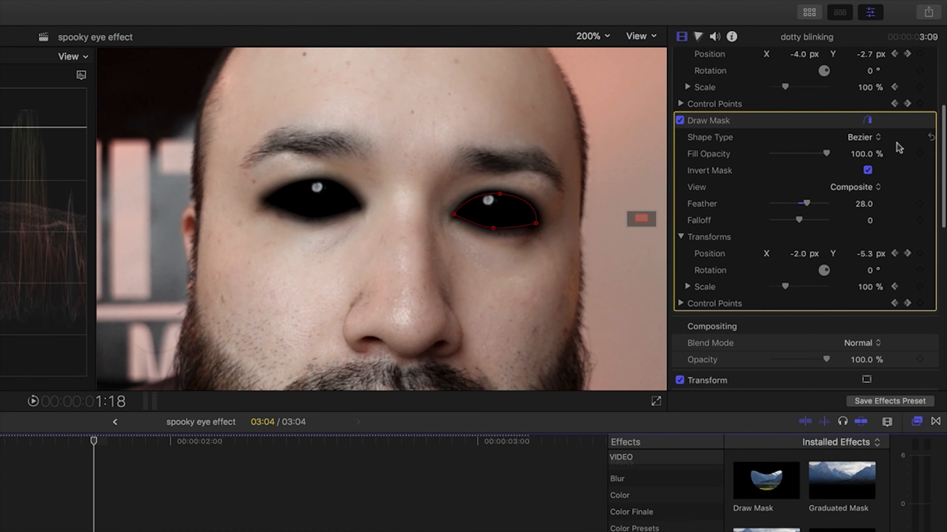
pyautogui.click(919, 154)
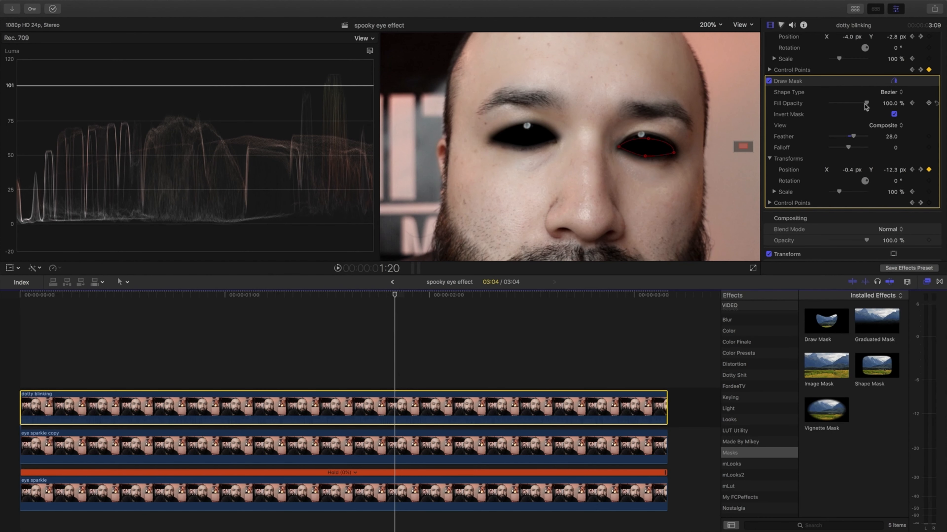
# Set the second Draw Mask's Fill Opacity to 0% at 1:22, where the eyes are closed
pyautogui.press('Right')
pyautogui.moveTo(865, 106); pyautogui.dragTo(811, 105)
pyautogui.press('Right')
pyautogui.press('Right')
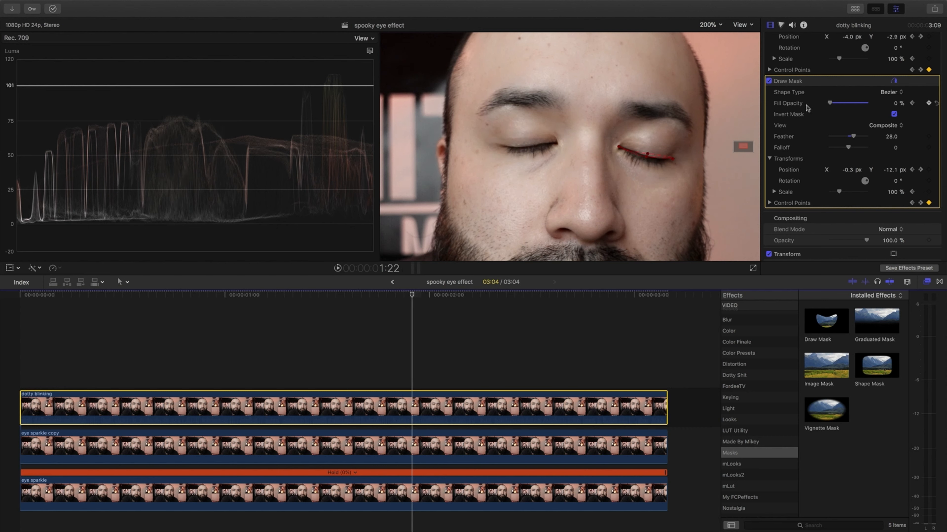
# Set the second Draw Mask's Fill Opacity to 100% at 2:07, as the eyes reopen, and play the clip
pyautogui.press('Right')
pyautogui.press('Right')
pyautogui.press('Right')
pyautogui.press('Right')
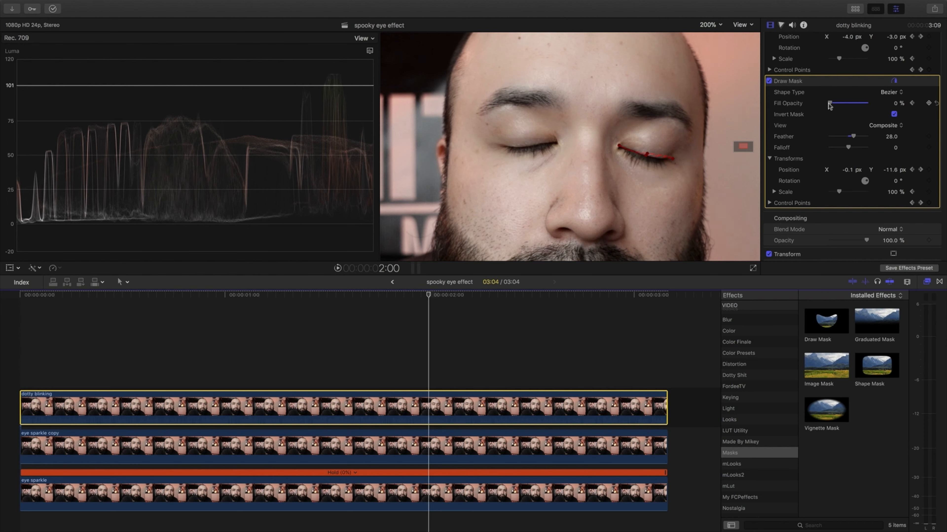
pyautogui.press('Right')
pyautogui.press('Right')
pyautogui.press('Right')
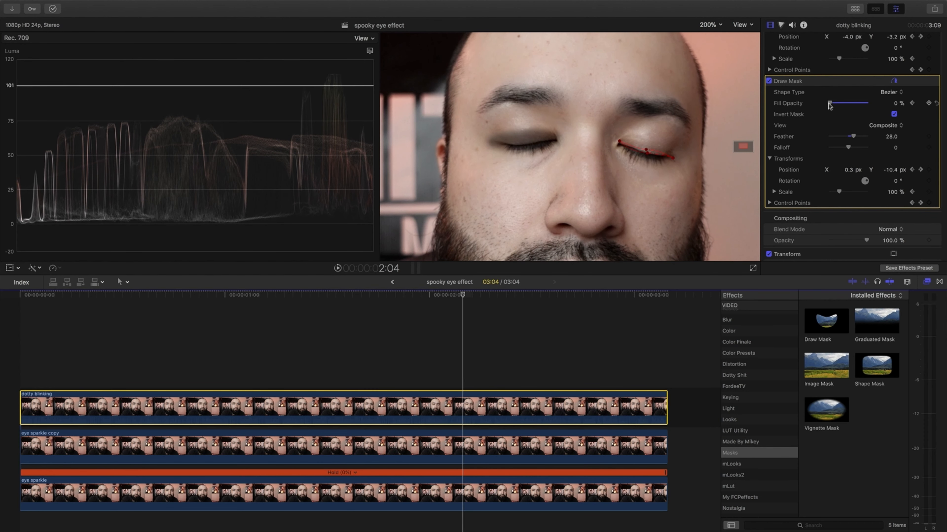
pyautogui.press('Right')
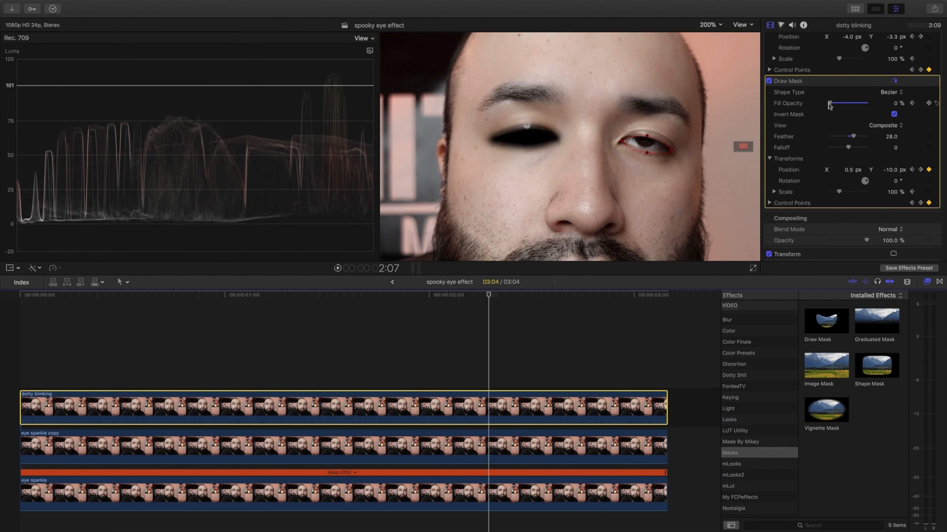
pyautogui.moveTo(827, 104); pyautogui.dragTo(866, 105)
pyautogui.press('space')
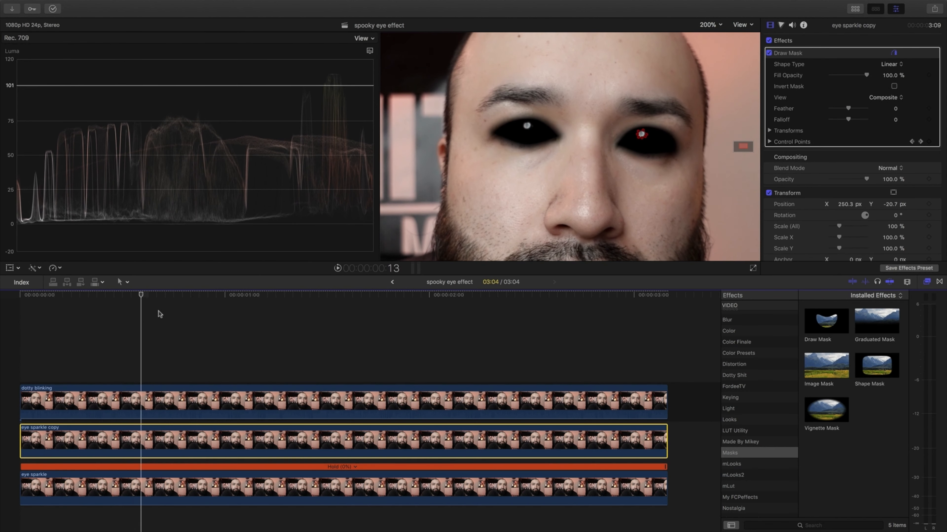
# Keyframe the eye sparkle copy clip's Draw Mask Fill Opacity at 100% at 1:16, before the blink
pyautogui.moveTo(158, 310); pyautogui.dragTo(365, 447)
pyautogui.scroll(-1, 367, 449)
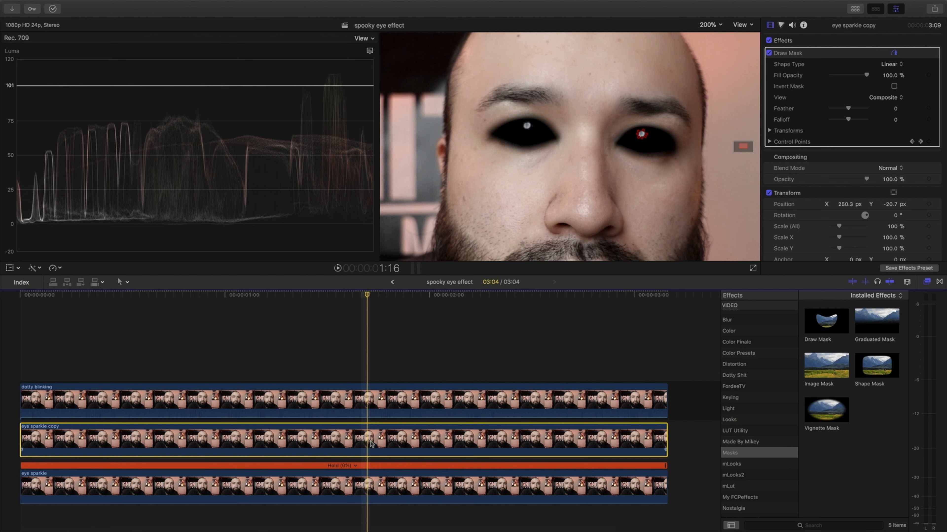
pyautogui.scroll(-1, 865, 81)
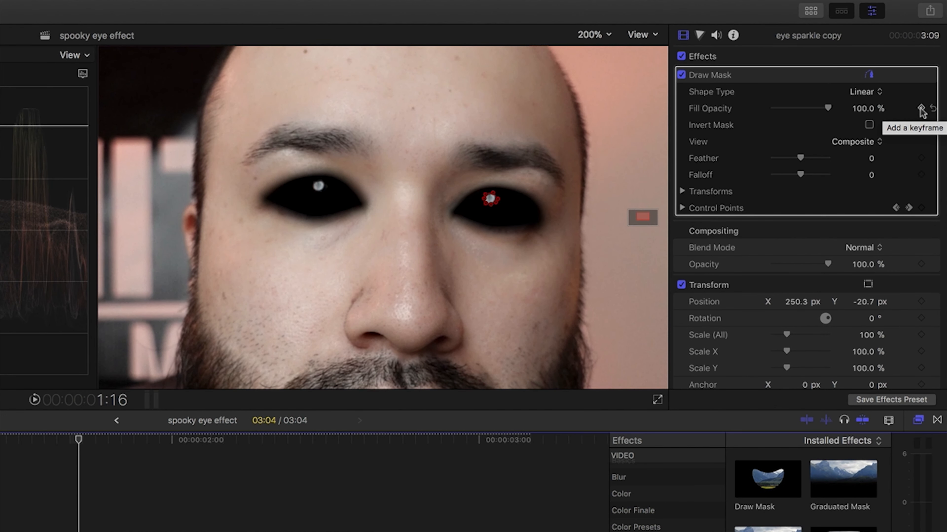
pyautogui.click(921, 109)
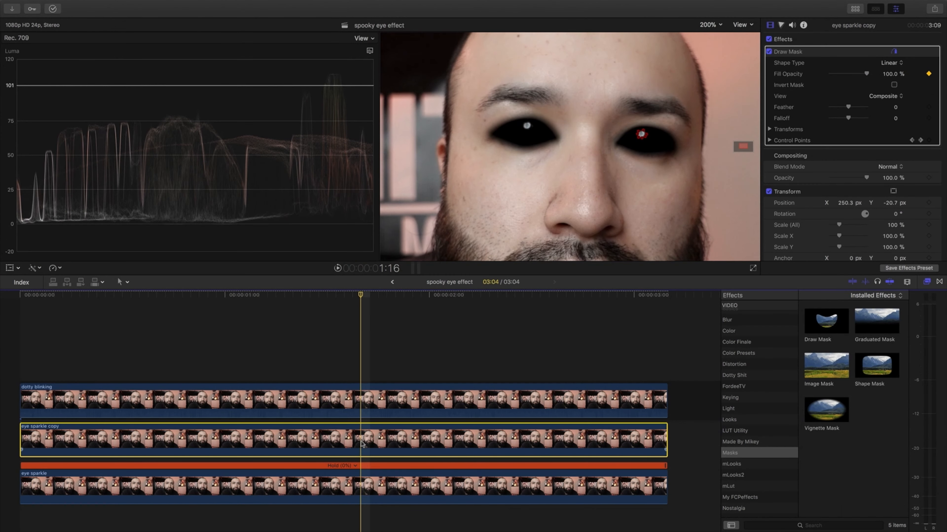
# Set the eye sparkle copy's Draw Mask Fill Opacity to 0% at 1:20
pyautogui.press('Right')
pyautogui.press('Right')
pyautogui.press('Right')
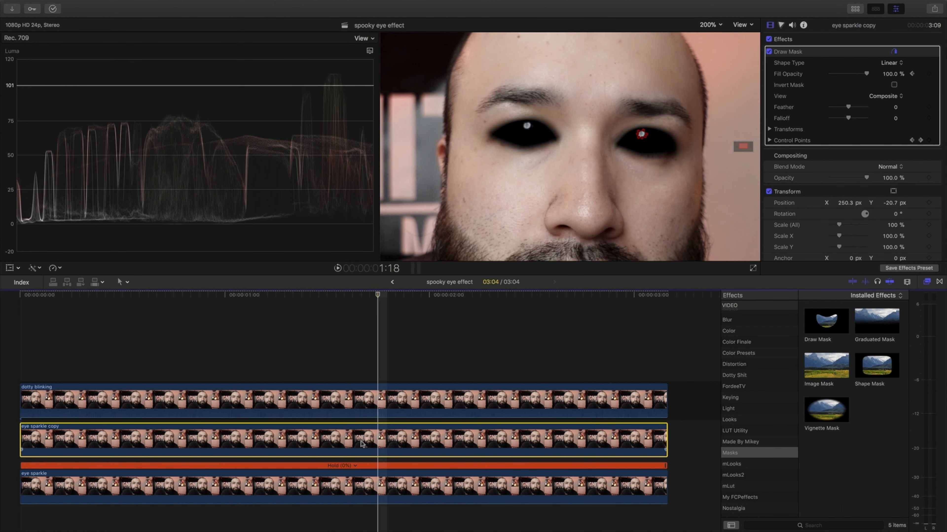
pyautogui.press('Right')
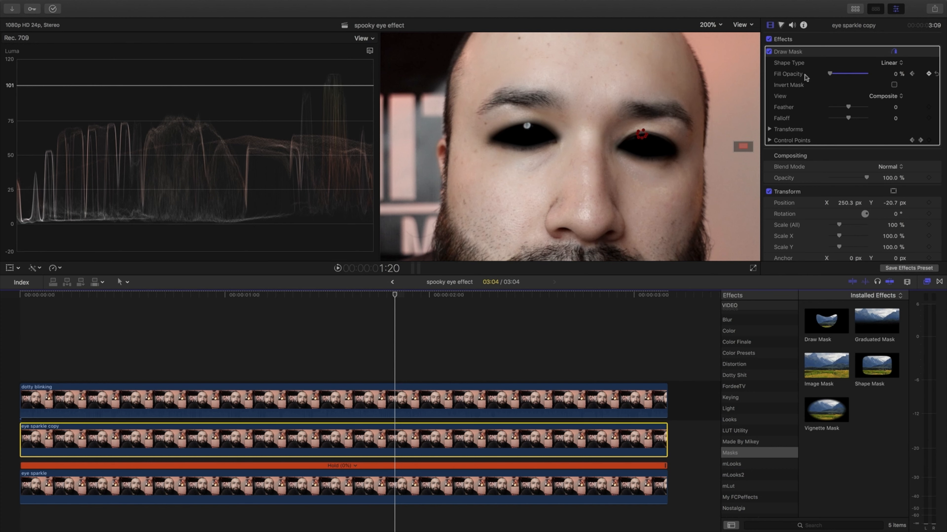
# Set the eye sparkle copy's Draw Mask Fill Opacity to 100% at 2:10, once the eyes have reopened
pyautogui.press('Right')
pyautogui.press('Right')
pyautogui.press('Right')
pyautogui.press('Right')
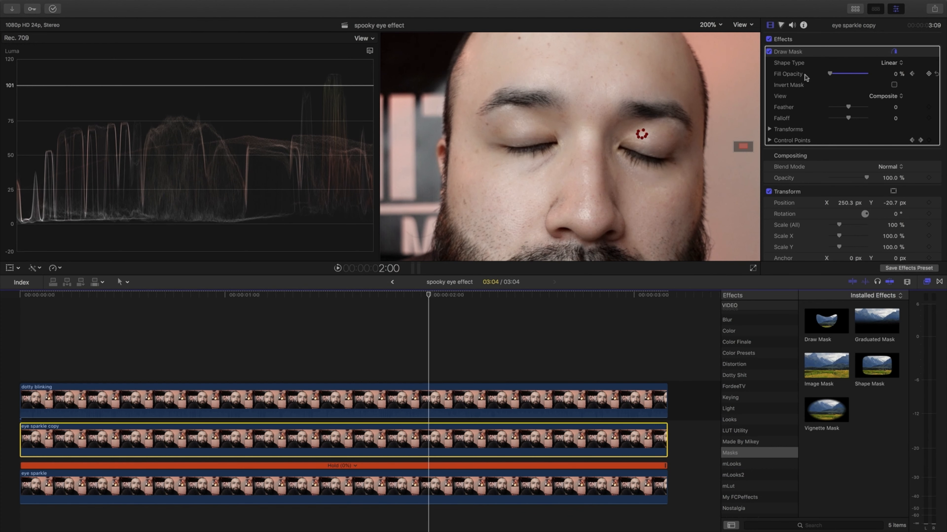
pyautogui.press('Right')
pyautogui.press('Right')
pyautogui.press('Right')
pyautogui.press('Right')
pyautogui.press('Right')
pyautogui.press('Right')
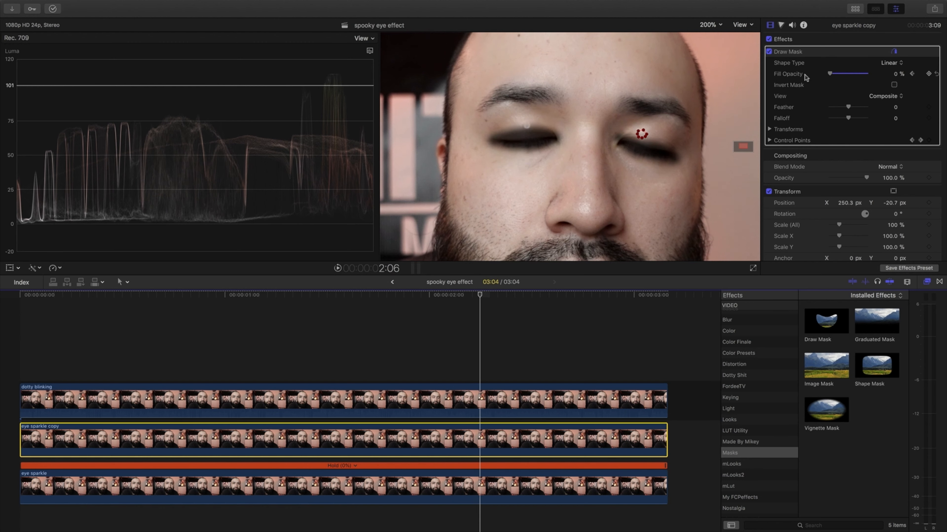
pyautogui.press('Right')
pyautogui.press('Right')
pyautogui.press('Right')
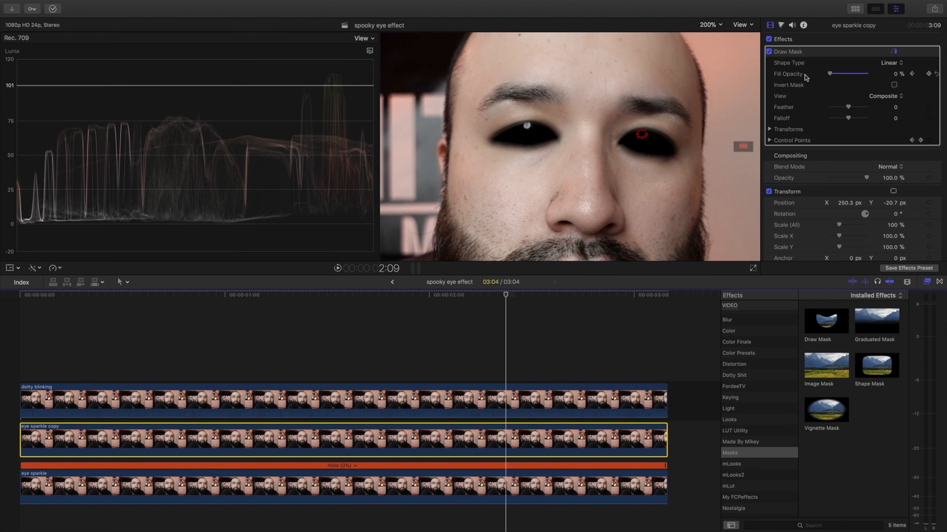
pyautogui.press('Right')
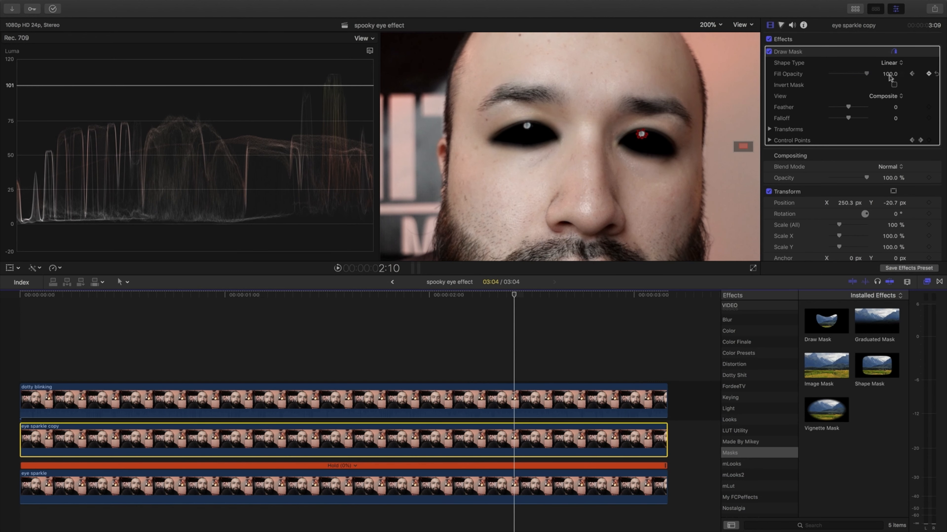
# Step through the frames from 2:10 to the end of the clip to check the eye sparkle copy
pyautogui.press('Right')
pyautogui.press('Right')
pyautogui.press('Right')
pyautogui.press('Right')
pyautogui.press('Right')
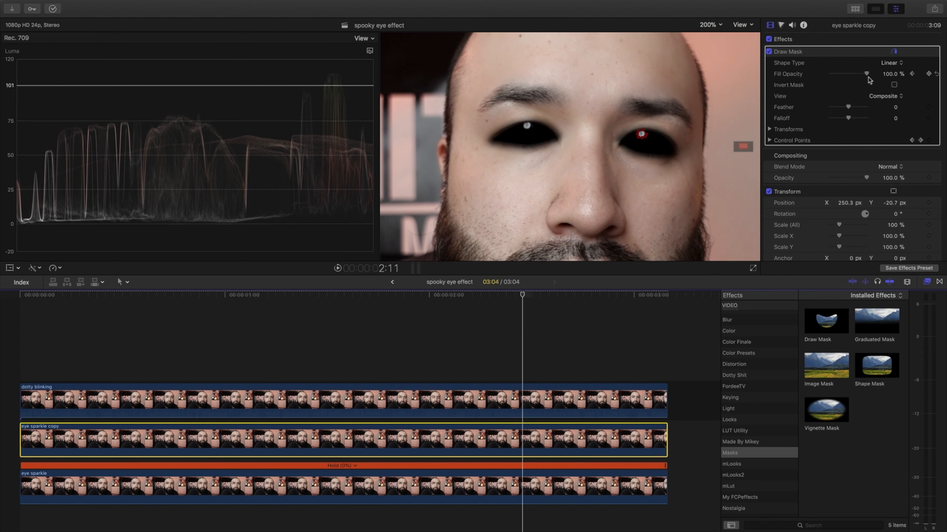
pyautogui.press('Right')
pyautogui.press('Right')
pyautogui.press('Right')
pyautogui.press('Right')
pyautogui.press('Right')
pyautogui.press('Right')
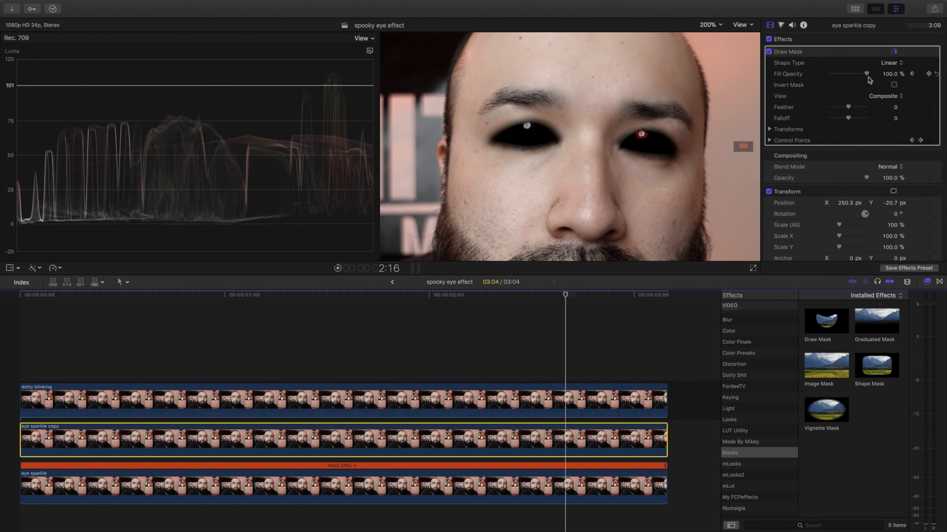
pyautogui.press('Right')
pyautogui.press('Right')
pyautogui.press('Right')
pyautogui.press('Right')
pyautogui.press('Right')
pyautogui.press('Right')
pyautogui.press('Right')
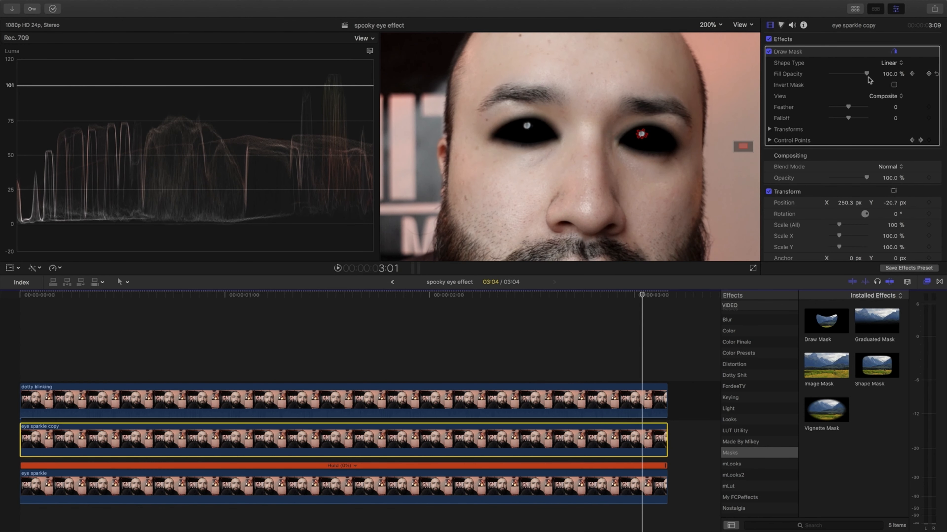
# Keyframe the eye sparkle clip's Draw Mask Fill Opacity at 100% at 1:19, before the blink, and at 100% at 2:11, after it
pyautogui.click(33, 491)
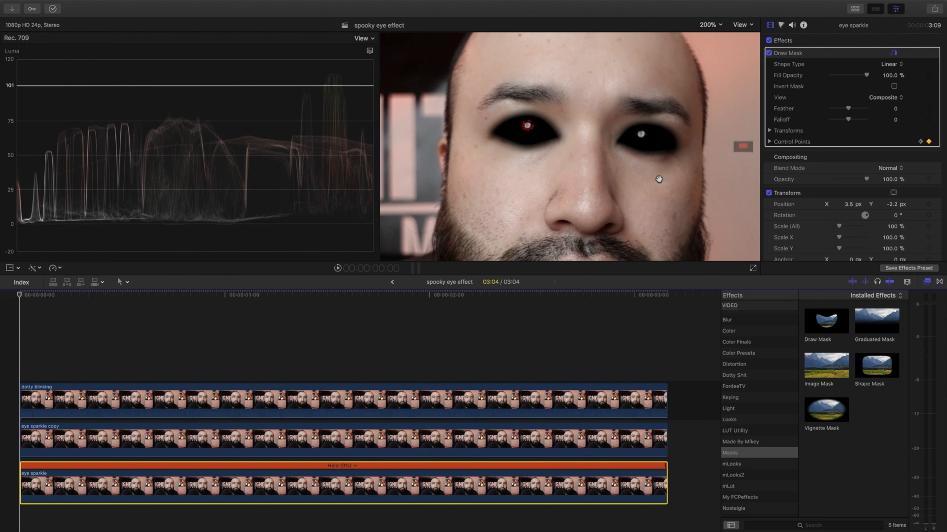
pyautogui.moveTo(19, 297); pyautogui.dragTo(389, 325)
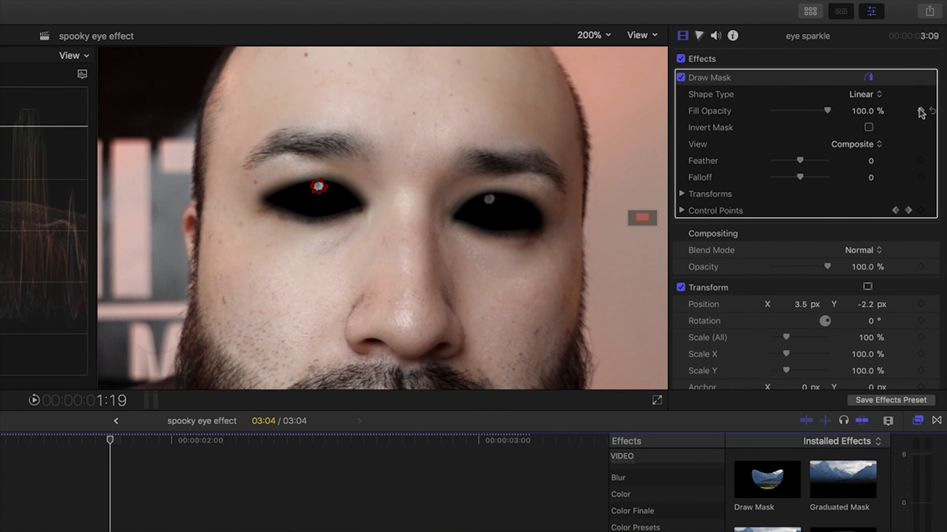
pyautogui.scroll(-1, 921, 114)
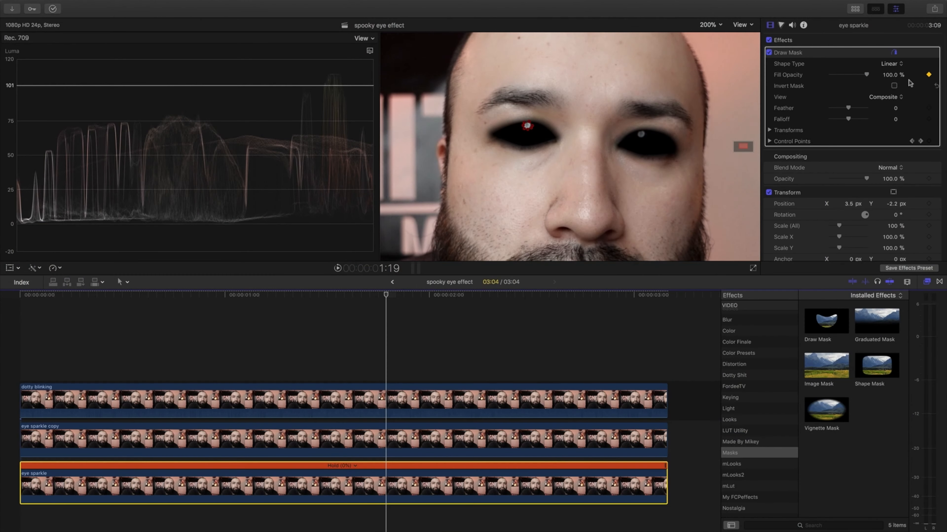
pyautogui.moveTo(877, 78)
pyautogui.mouseDown()
pyautogui.moveTo(827, 78)
pyautogui.moveTo(870, 74)
pyautogui.mouseUp()
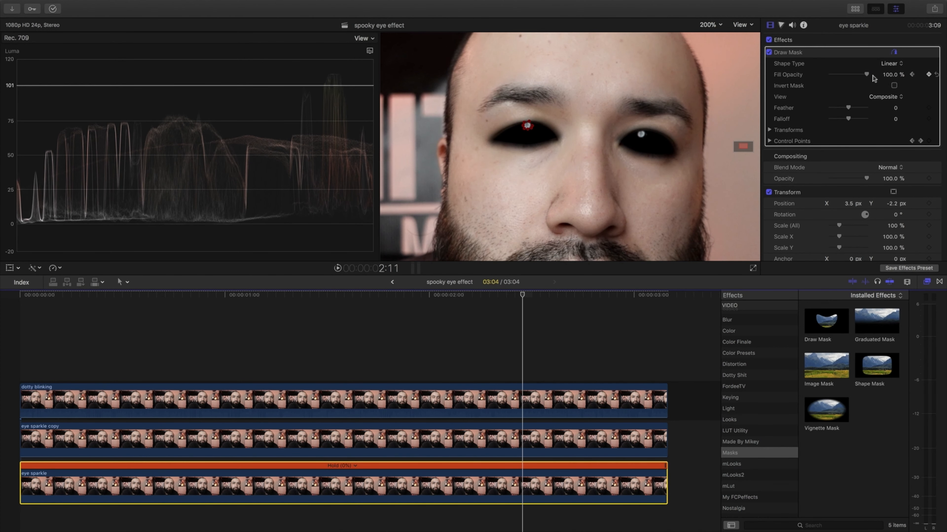
# Play back the finished composite zoomed in, and again from the start with the whole frame fitted in the viewer, to check the blink
pyautogui.click(188, 302)
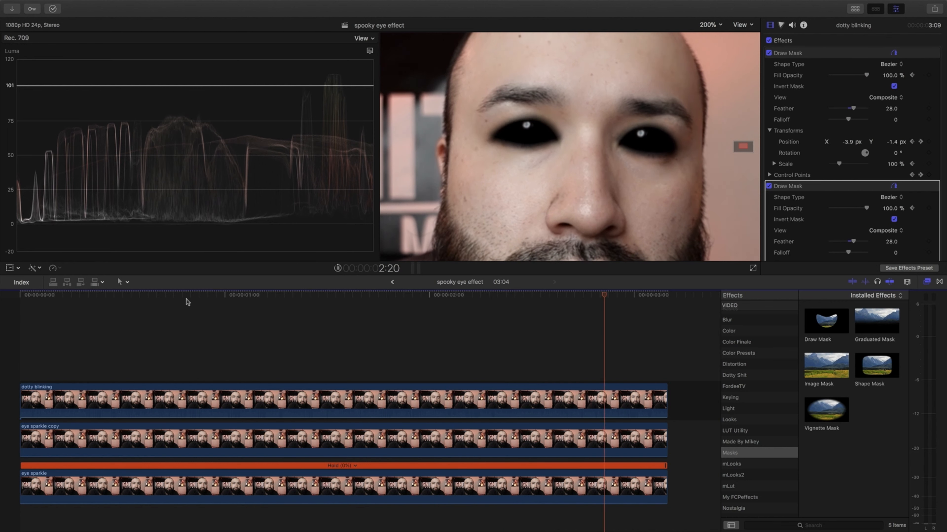
pyautogui.press('space')
pyautogui.click(711, 26)
pyautogui.click(711, 33)
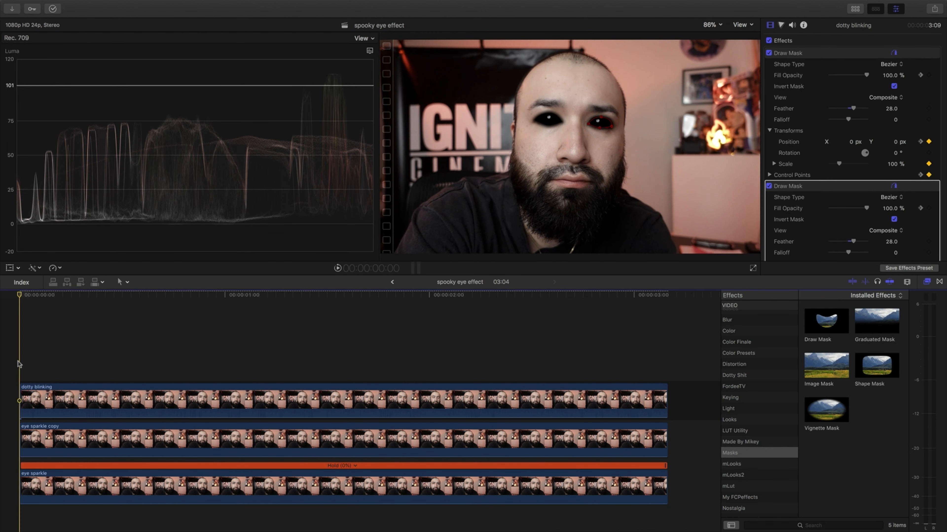
pyautogui.press('space')
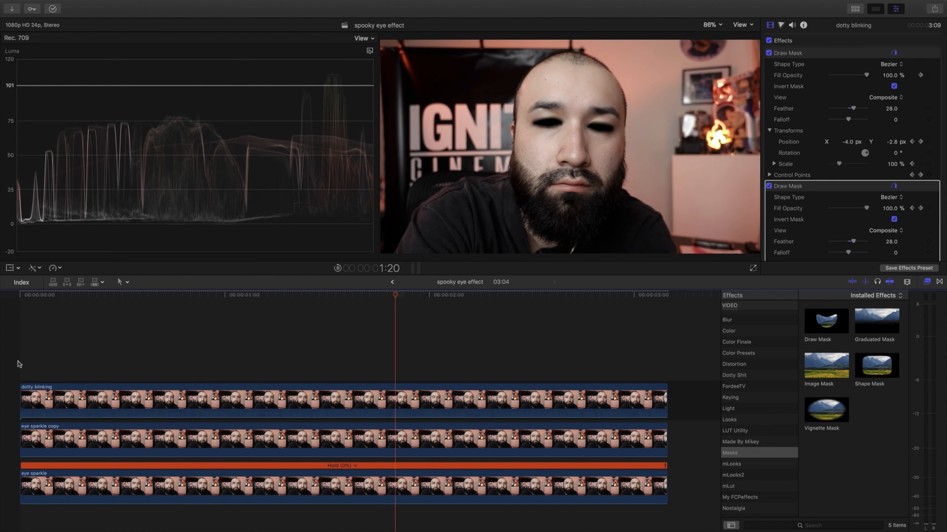
pyautogui.press('space')
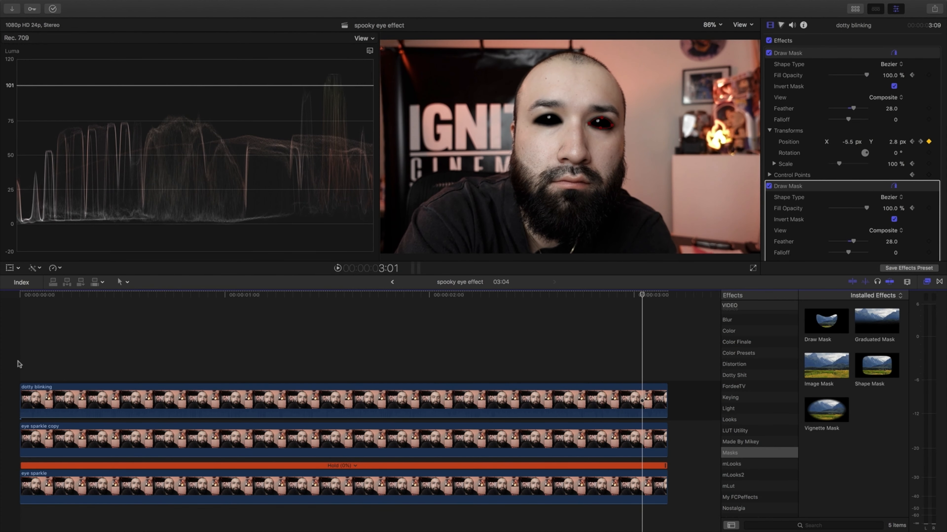